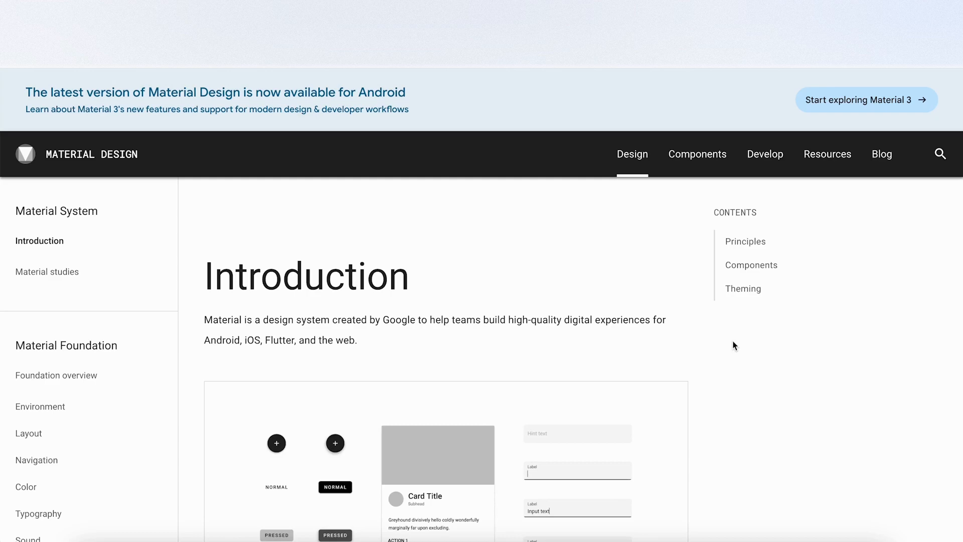
# Step: Open the System icons page from the Iconography topic of the Material Foundation guidelines
pyautogui.scroll(-3, 732, 345)
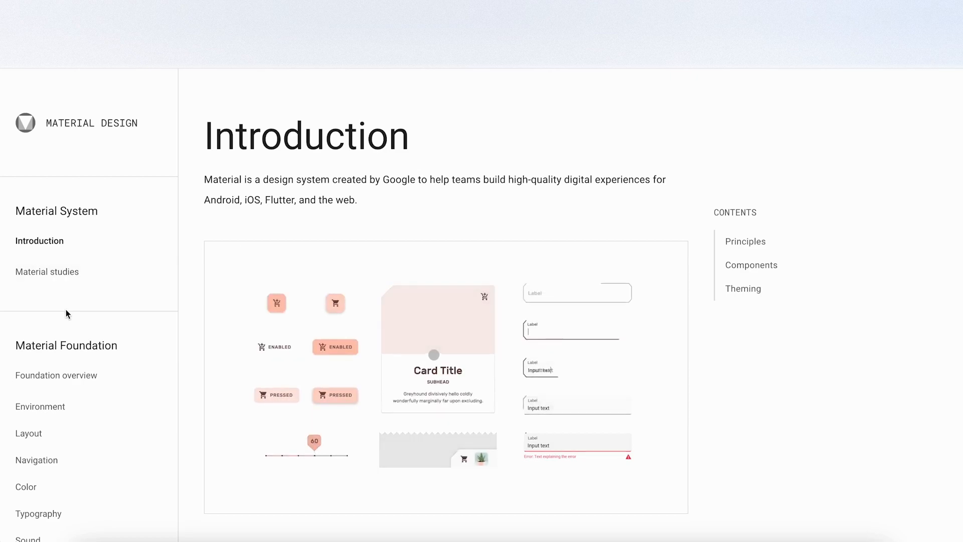
pyautogui.scroll(-2, 67, 314)
pyautogui.scroll(-3, 67, 314)
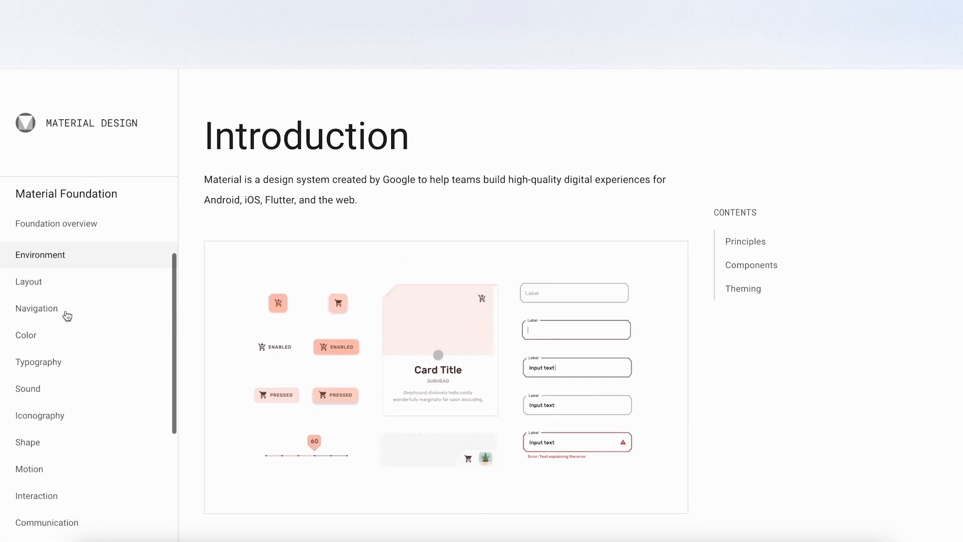
pyautogui.click(64, 375)
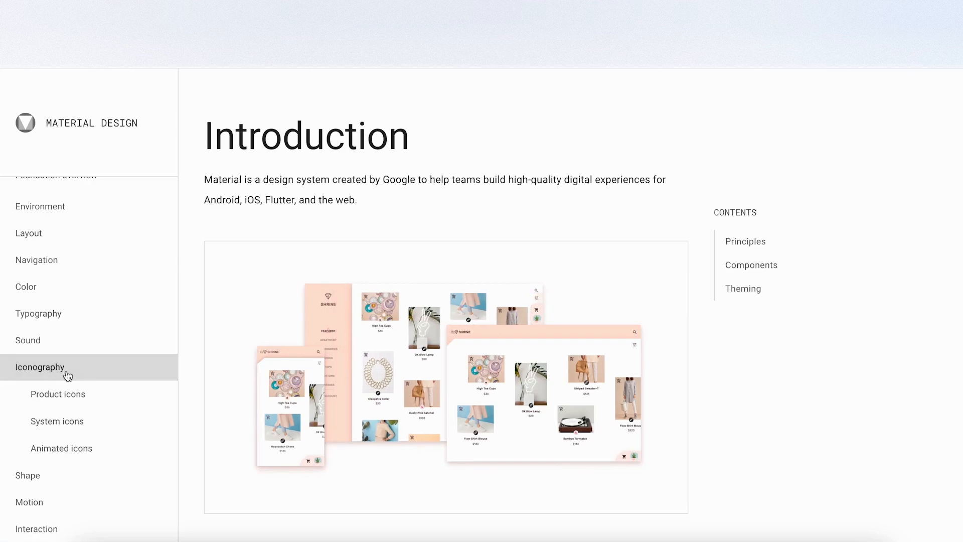
pyautogui.click(100, 428)
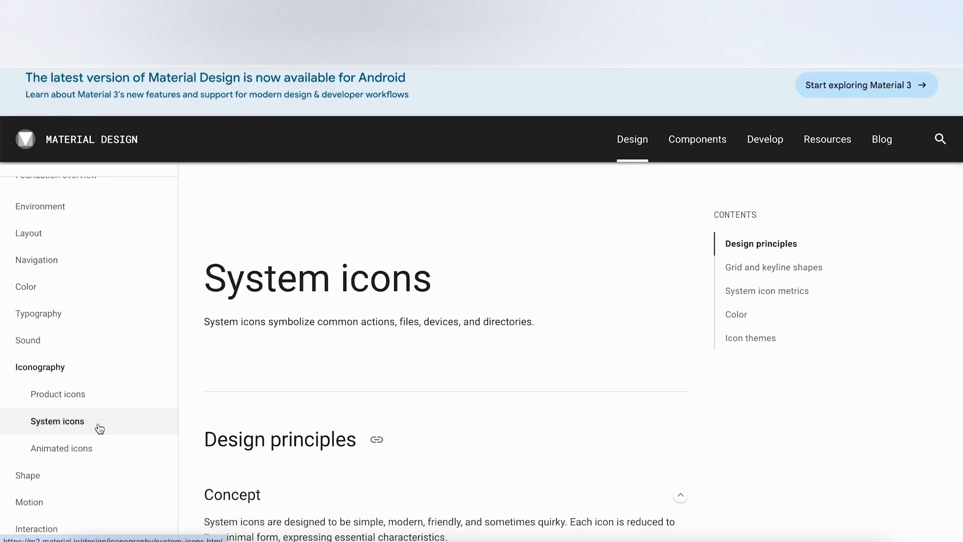
# Step: Read the Design principles section on system icons, including the do and don't examples for bold, geometric shapes
pyautogui.scroll(-6, 561, 398)
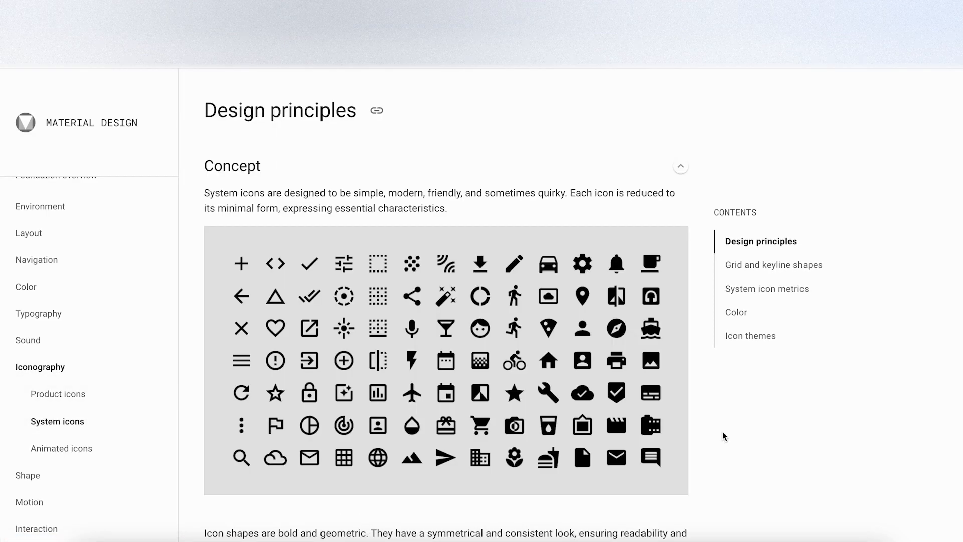
pyautogui.scroll(-6, 723, 432)
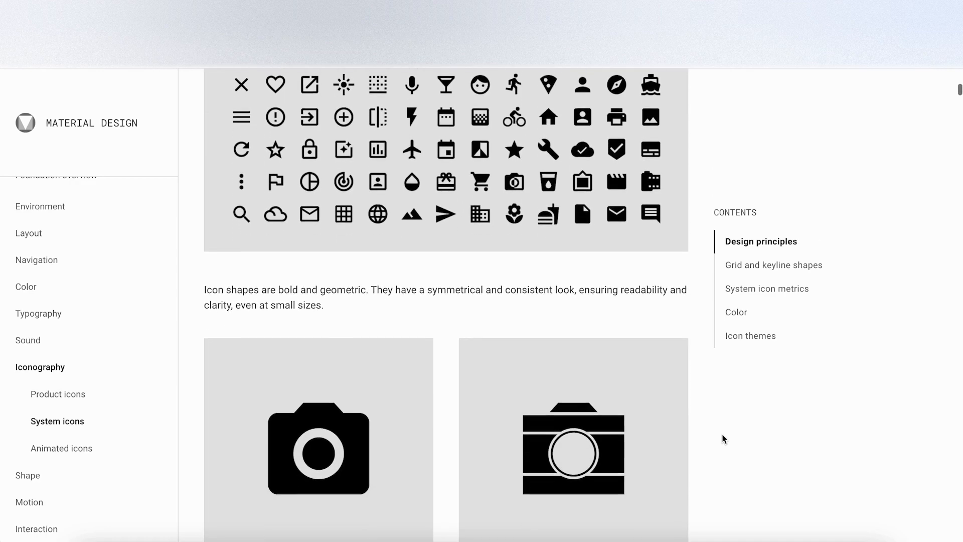
pyautogui.scroll(1, 723, 438)
pyautogui.scroll(-3, 722, 439)
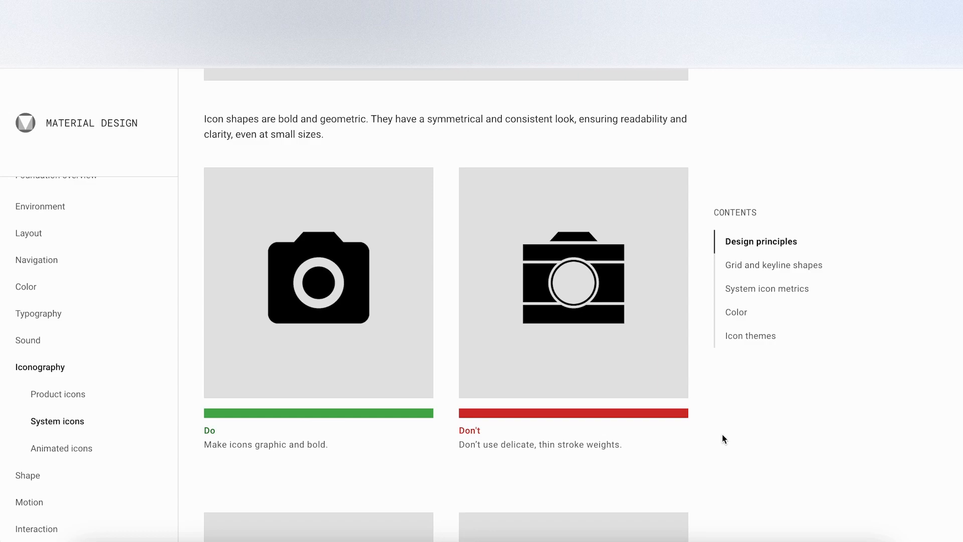
pyautogui.scroll(-8, 723, 439)
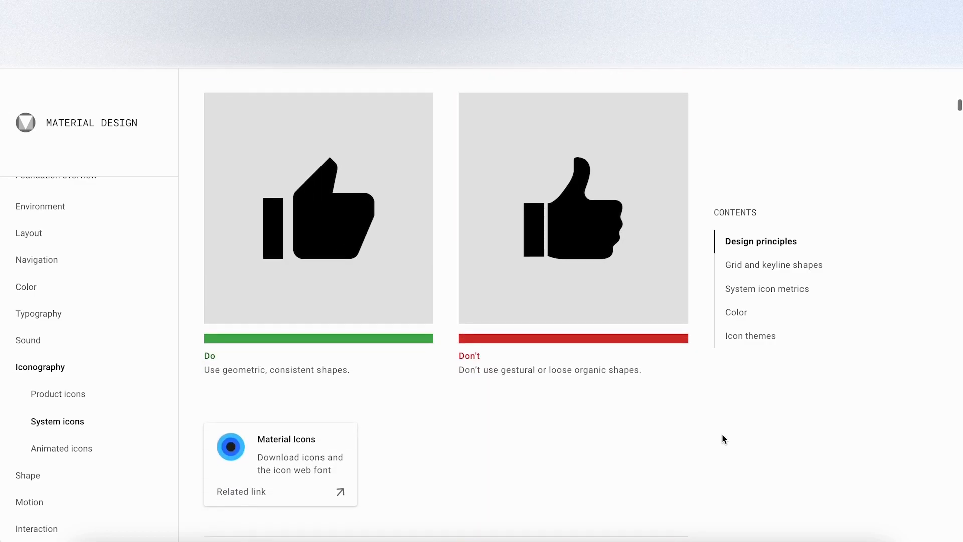
pyautogui.scroll(-6, 722, 438)
# Step: Review the icon design templates, icon sizes, and the live area and padding rules under Grid and keyline shapes
pyautogui.scroll(-1, 723, 439)
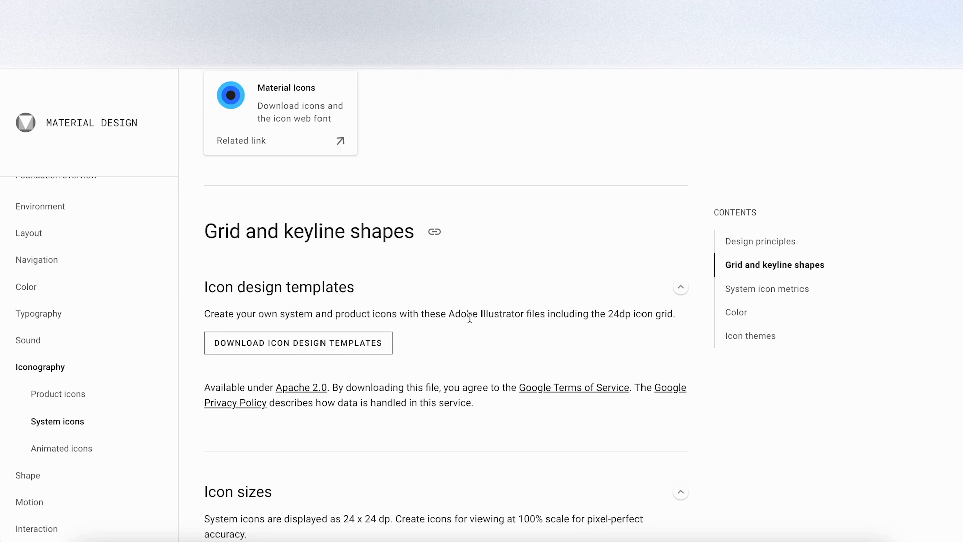
pyautogui.scroll(-1, 470, 321)
pyautogui.scroll(-1, 411, 323)
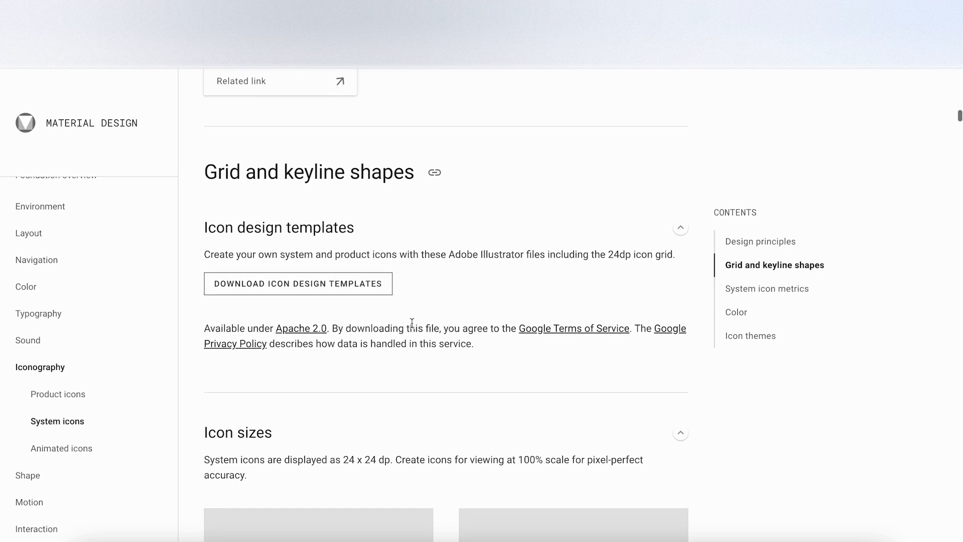
pyautogui.scroll(-1, 511, 355)
pyautogui.scroll(-2, 512, 355)
pyautogui.scroll(-12, 511, 355)
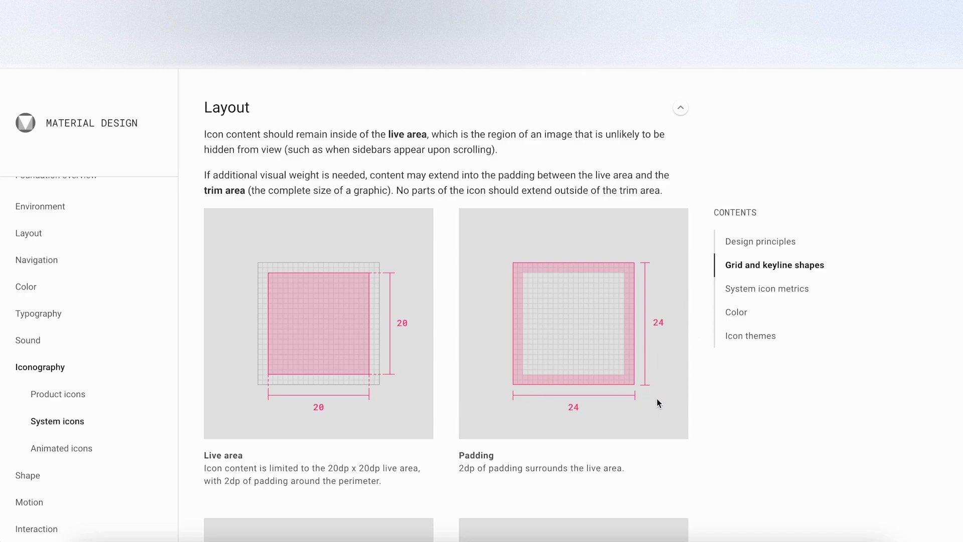
pyautogui.scroll(-8, 692, 434)
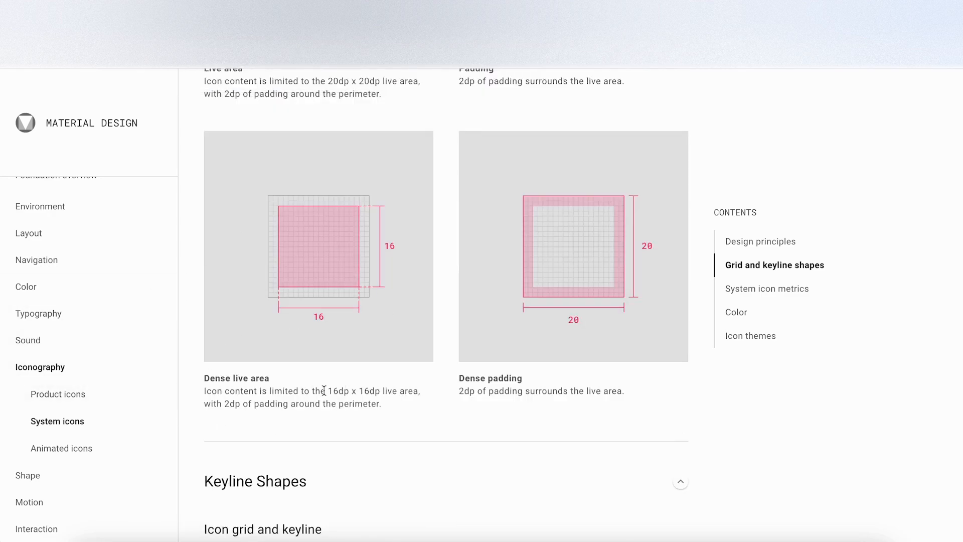
# Step: Examine the Keyline Shapes guidance on the icon grid, the keyline, and the square, circle and rectangle basic shapes
pyautogui.scroll(-5, 649, 399)
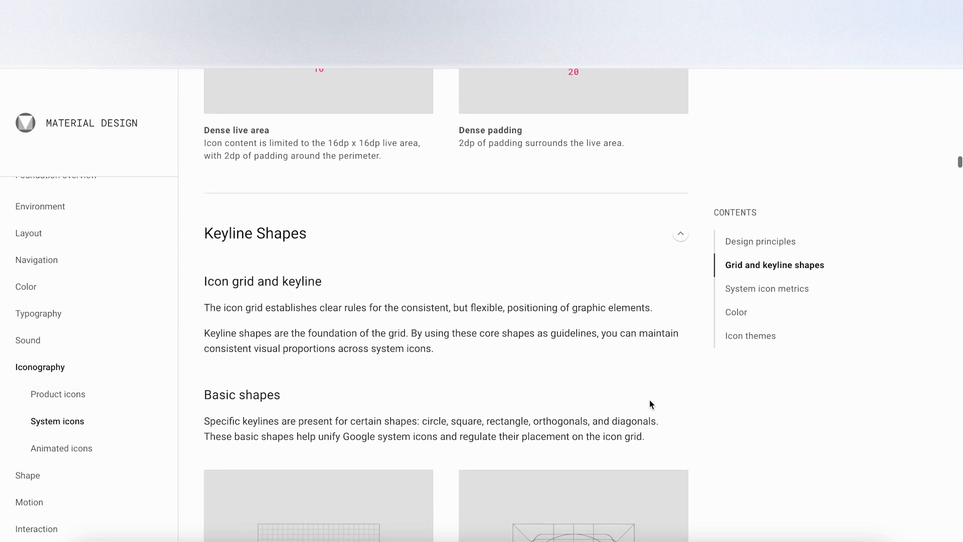
pyautogui.scroll(-3, 649, 401)
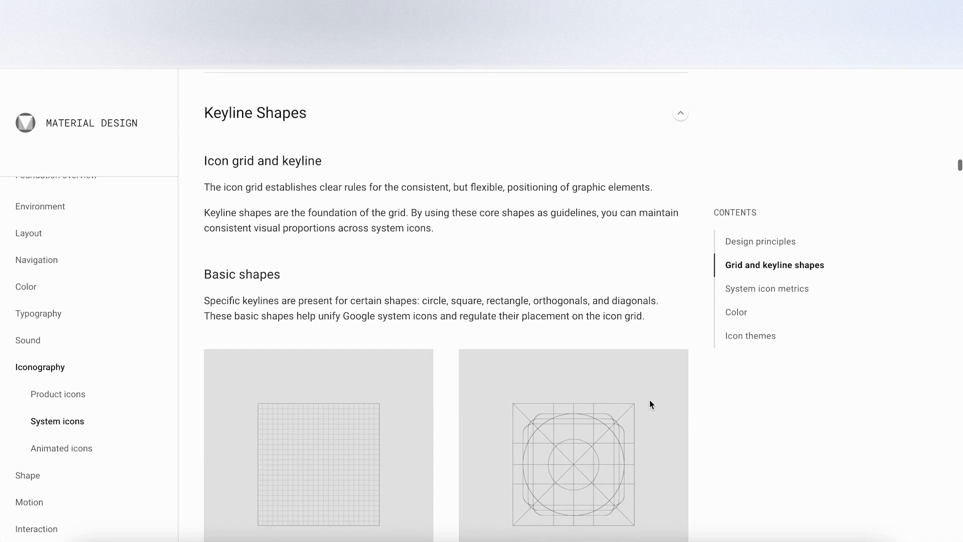
pyautogui.scroll(-1, 649, 400)
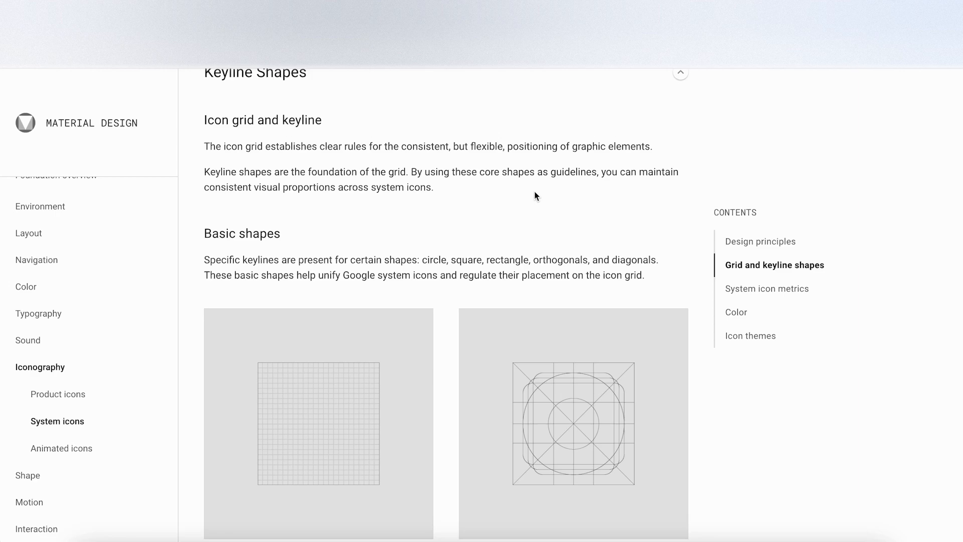
pyautogui.scroll(-1, 535, 195)
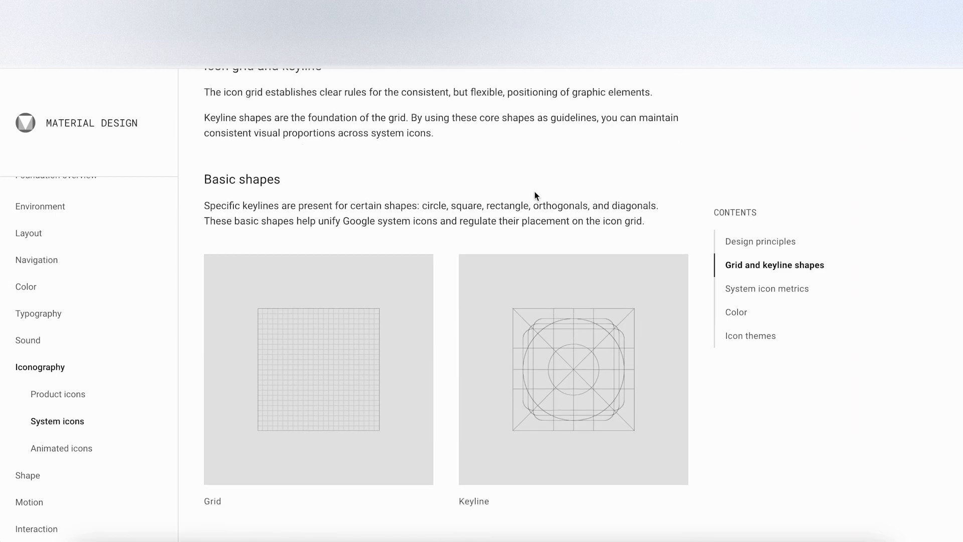
pyautogui.scroll(-1, 534, 195)
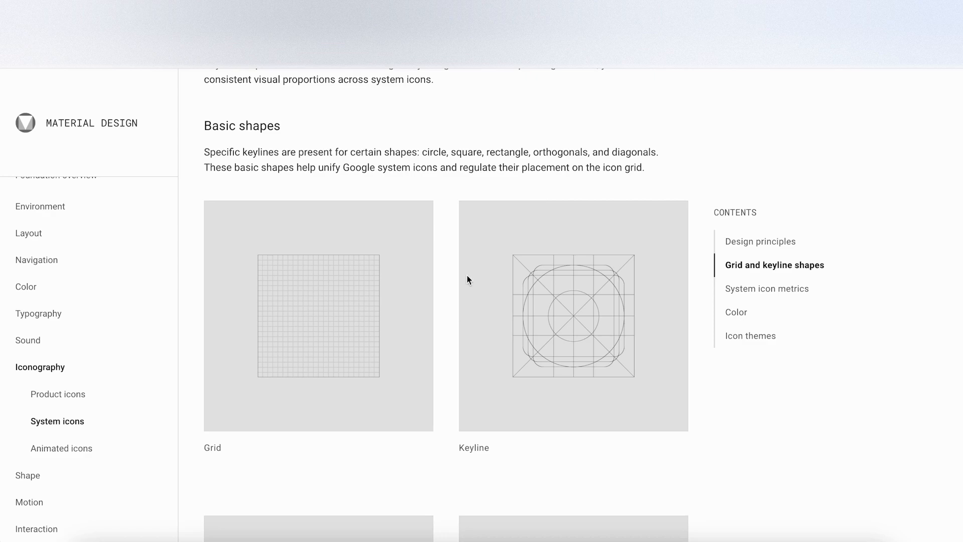
pyautogui.scroll(-1, 397, 374)
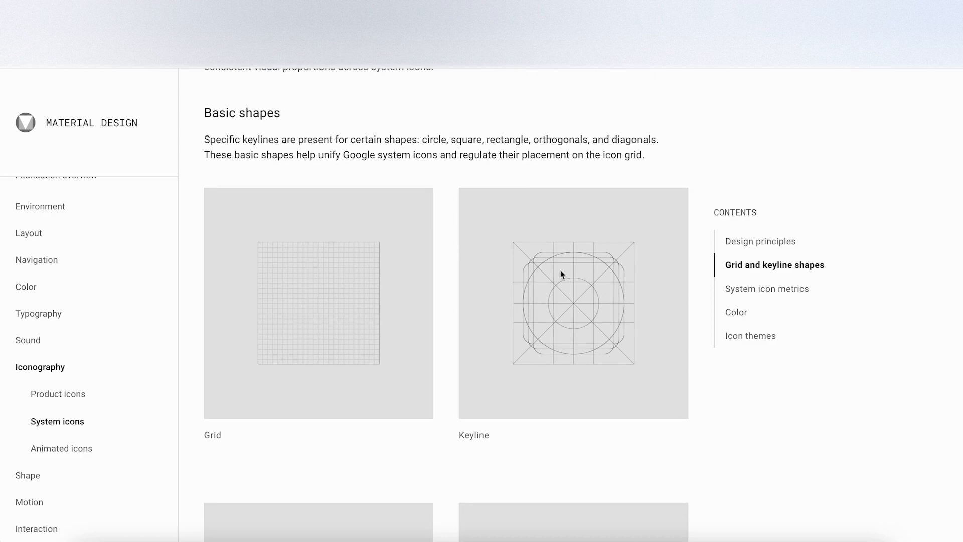
pyautogui.scroll(-4, 484, 272)
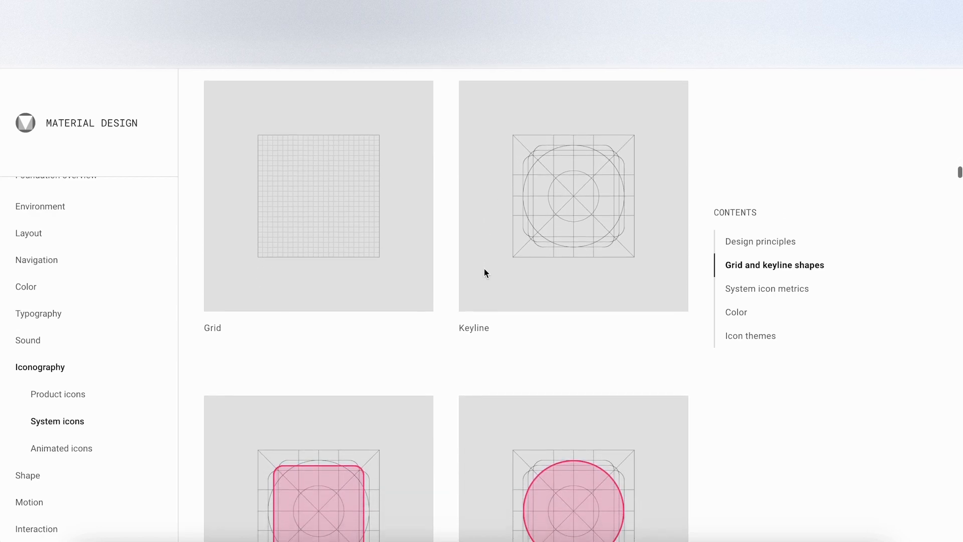
pyautogui.scroll(-1, 484, 272)
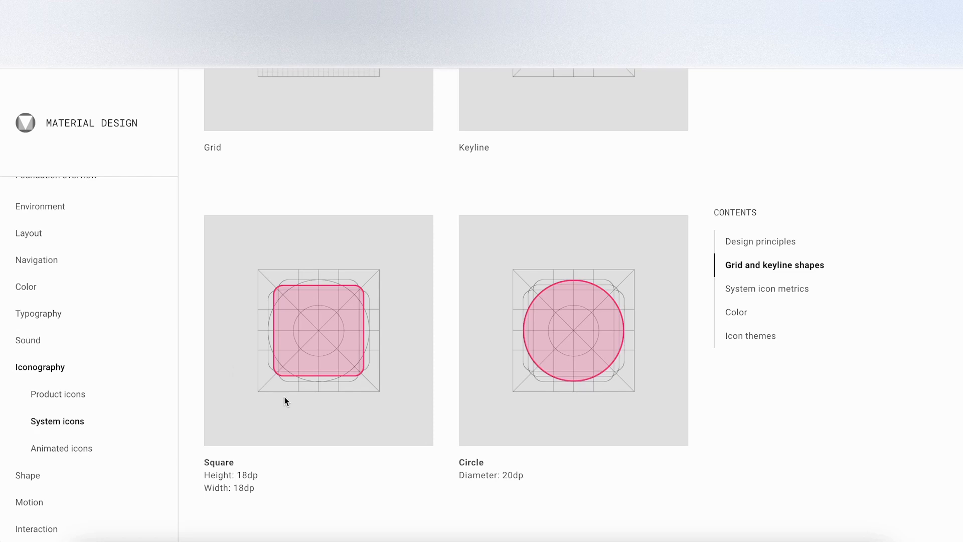
pyautogui.scroll(-2, 504, 264)
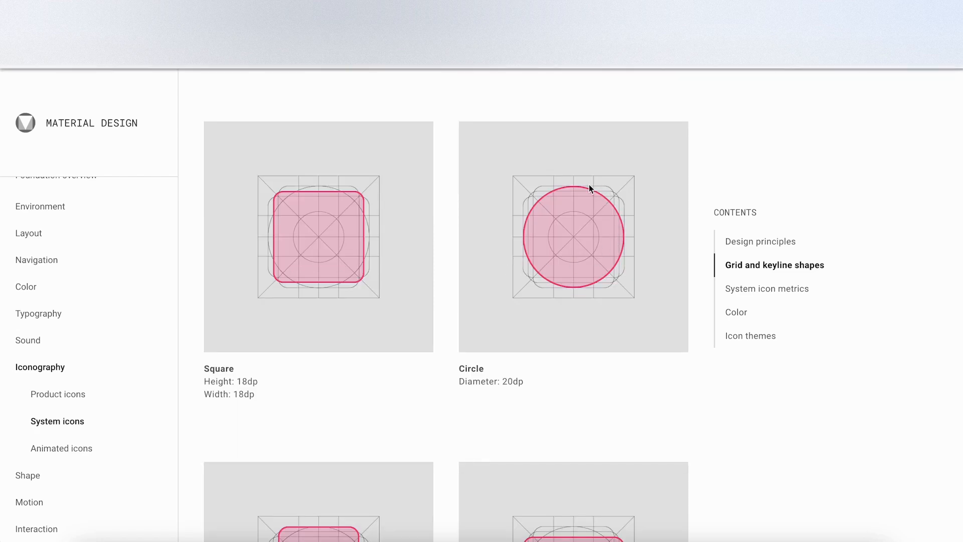
pyautogui.scroll(-4, 562, 255)
pyautogui.scroll(-2, 562, 260)
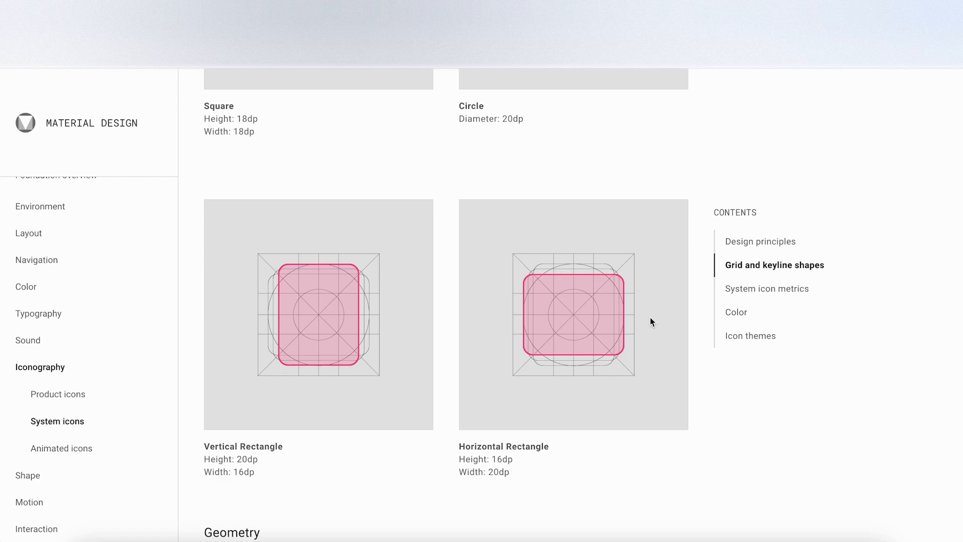
# Step: Examine the Geometry examples for the clipboard and camera icons and the Clarity (Pixel perfection) guidance
pyautogui.scroll(-7, 650, 317)
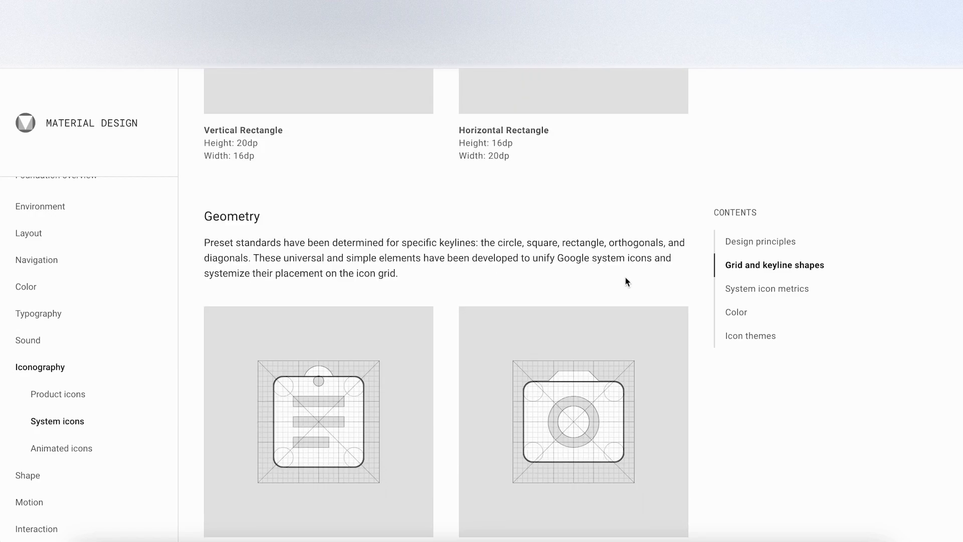
pyautogui.scroll(-7, 545, 274)
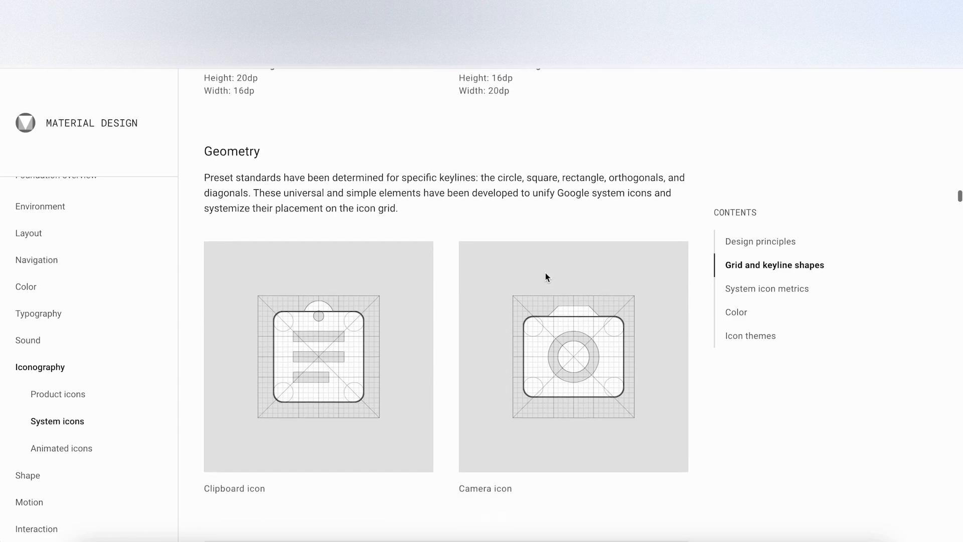
pyautogui.scroll(-10, 646, 352)
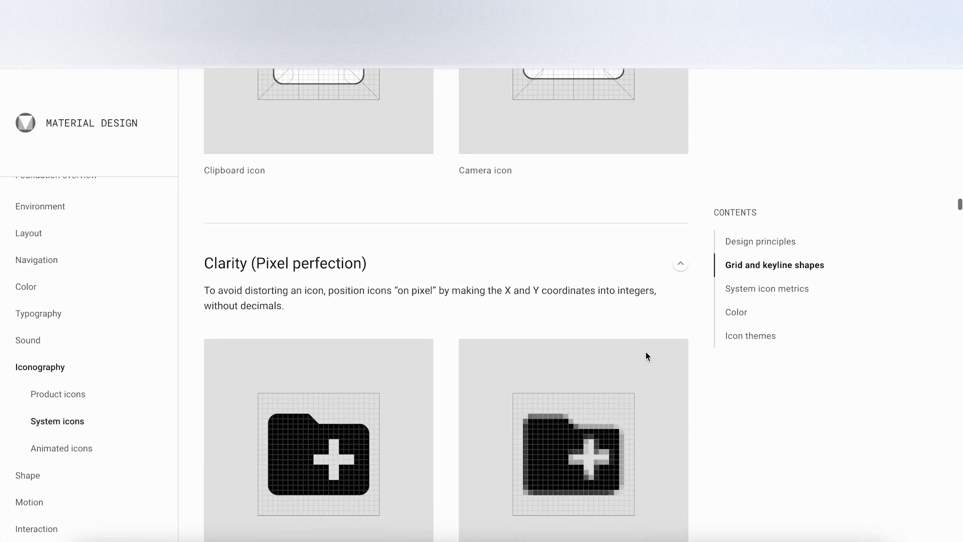
pyautogui.scroll(2, 627, 326)
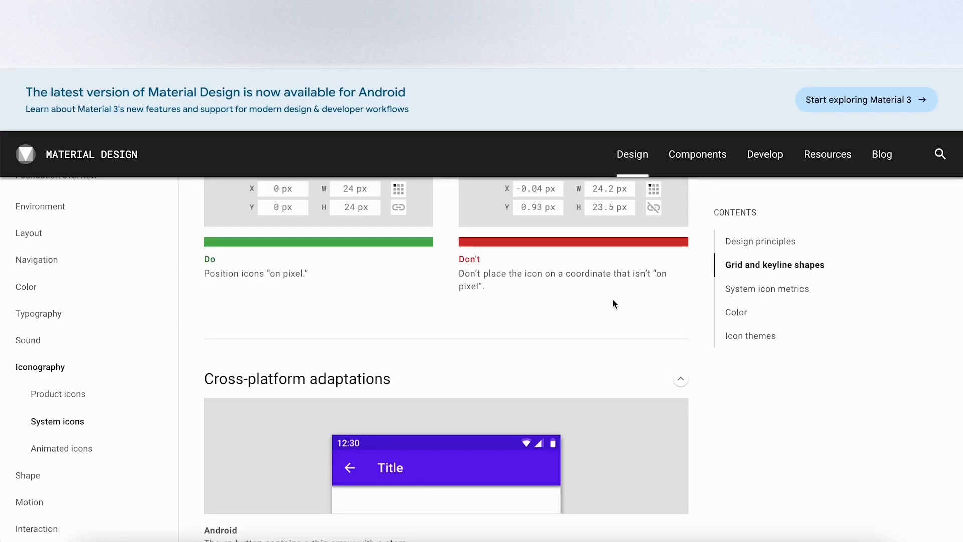
# Step: Study the System icon metrics for anatomy, corners and stroke, including the stroke weight and terminal examples
pyautogui.scroll(-18, 613, 298)
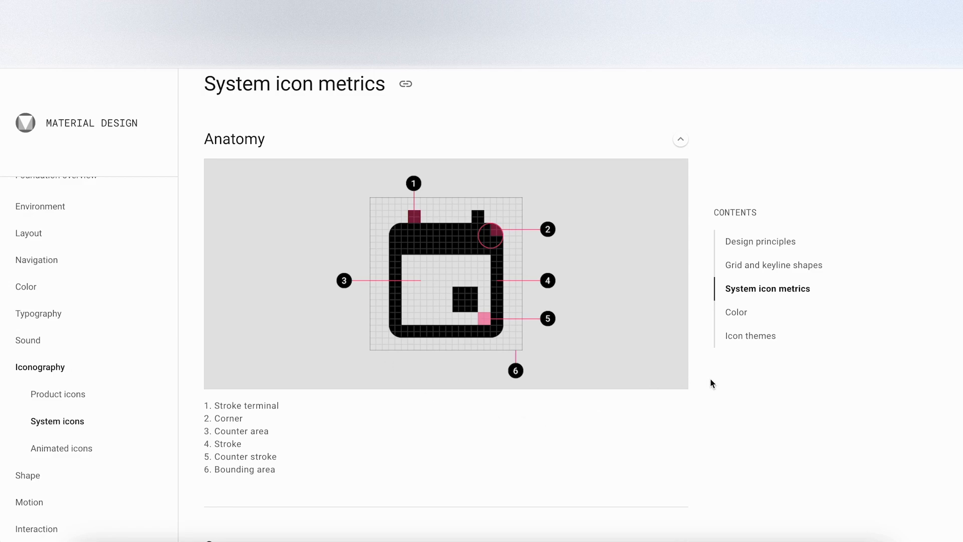
pyautogui.scroll(-8, 710, 379)
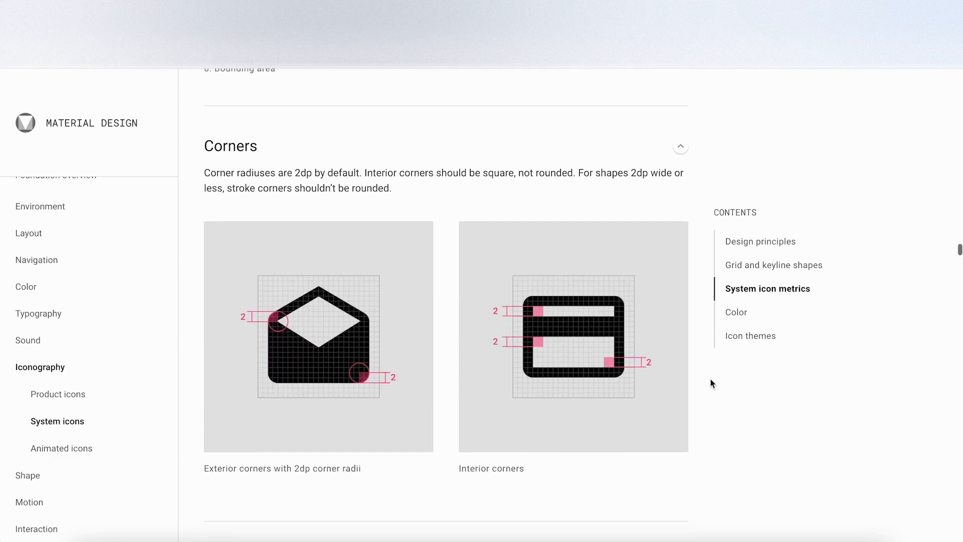
pyautogui.scroll(-13, 710, 378)
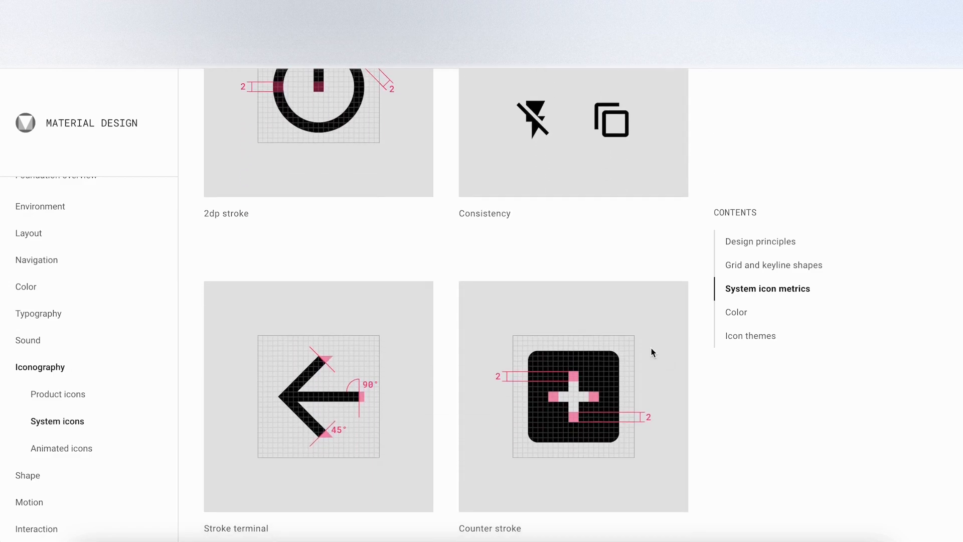
pyautogui.scroll(6, 651, 353)
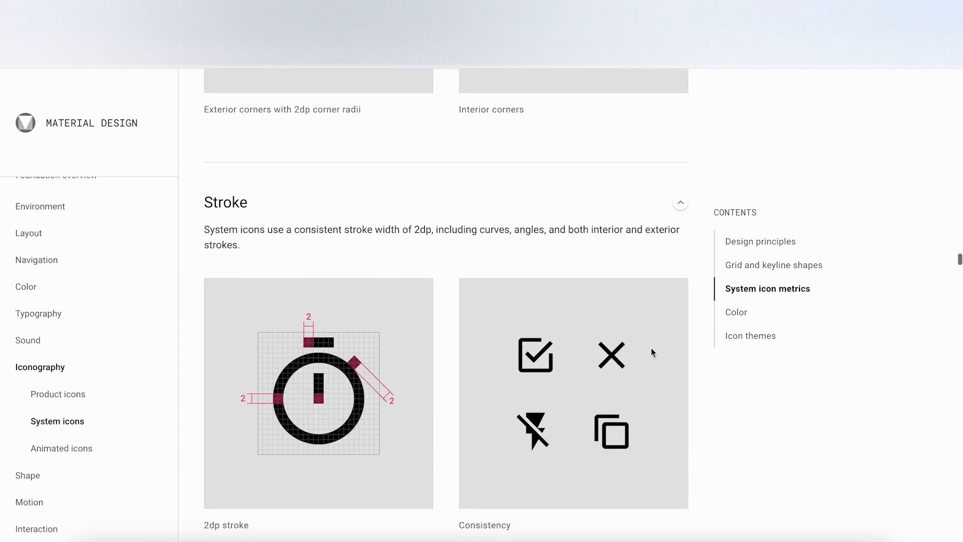
pyautogui.scroll(-1, 651, 351)
pyautogui.scroll(-1, 651, 351)
pyautogui.scroll(-12, 526, 311)
pyautogui.scroll(-2, 525, 312)
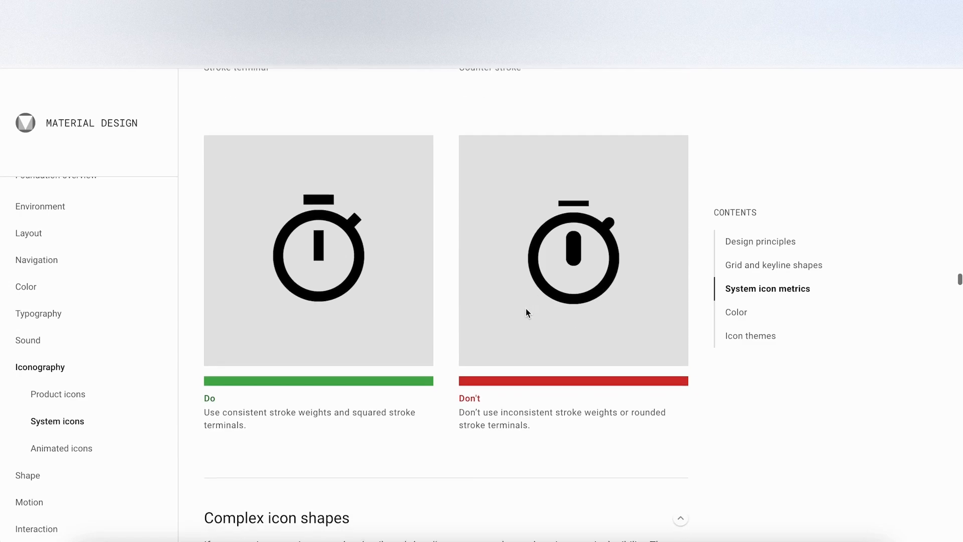
# Step: Review the Complex icon shapes examples on facing forward and simplification, and the Space guidance on clearance and placement
pyautogui.scroll(-2, 526, 312)
pyautogui.scroll(-5, 676, 359)
pyautogui.scroll(-8, 676, 359)
pyautogui.scroll(2, 676, 359)
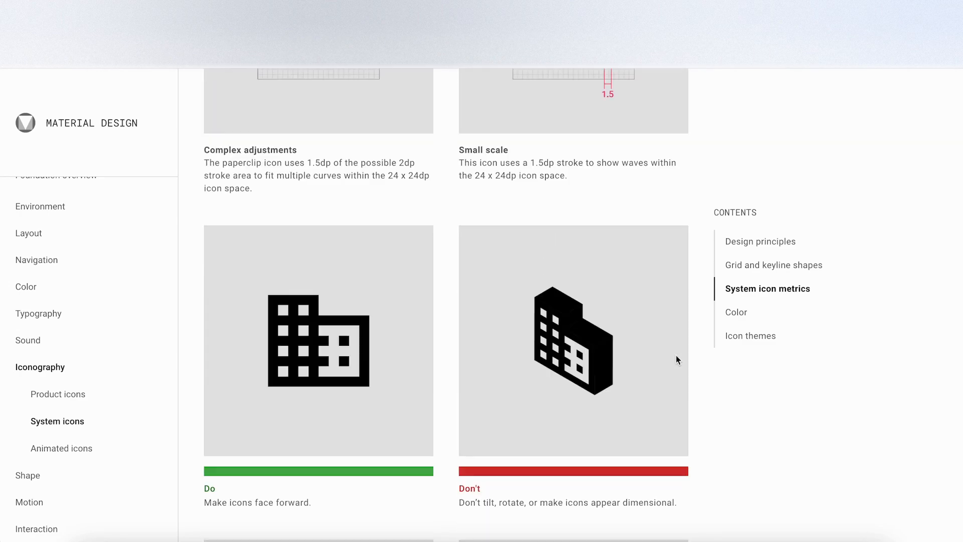
pyautogui.scroll(-8, 676, 359)
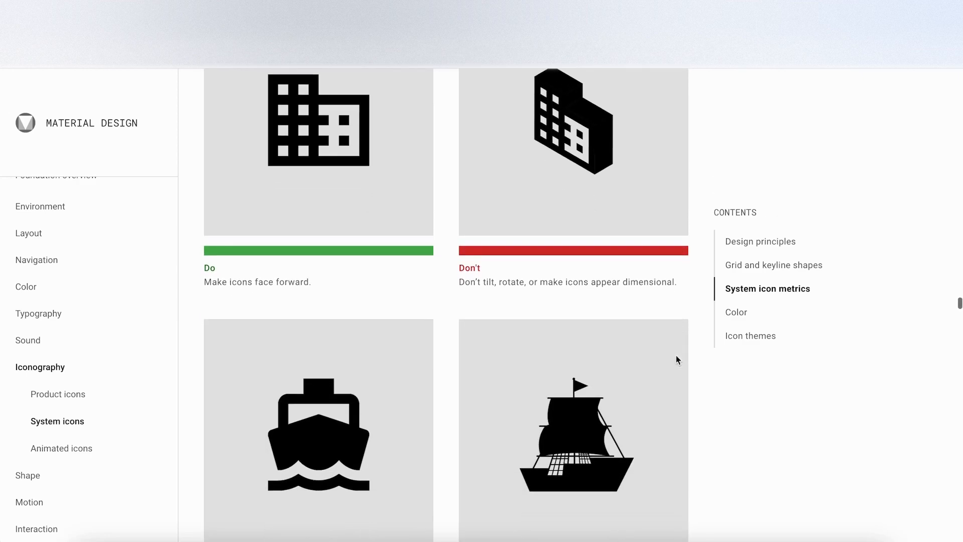
pyautogui.scroll(-1, 677, 359)
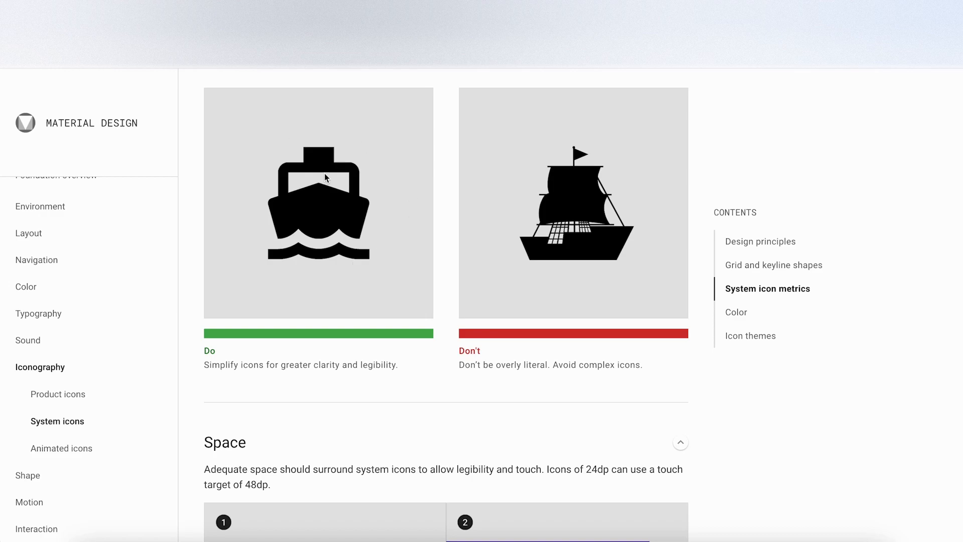
pyautogui.scroll(-10, 324, 173)
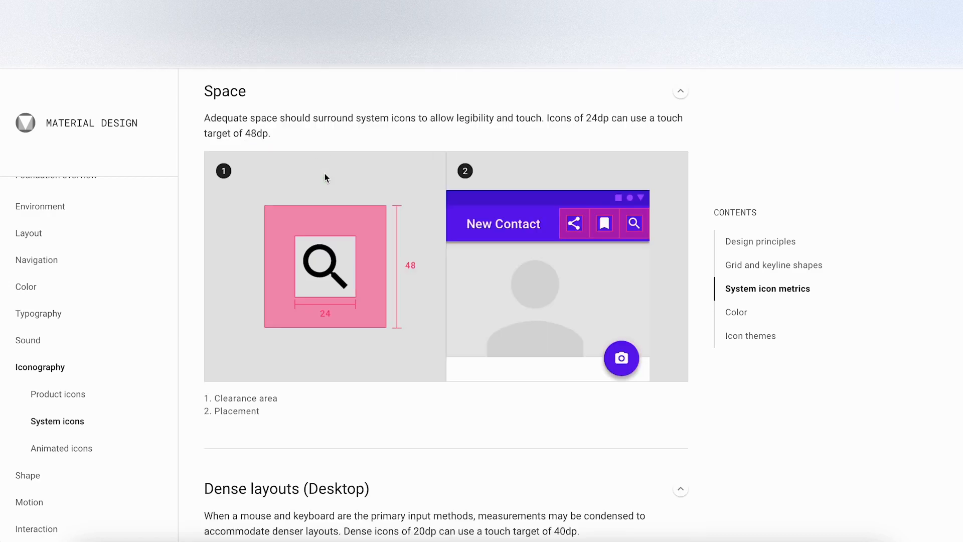
# Step: Review the Dense layouts guidance, the Color guidance for icons on light and dark backgrounds, and the Icon themes section on outlined icon strokes
pyautogui.scroll(-10, 324, 176)
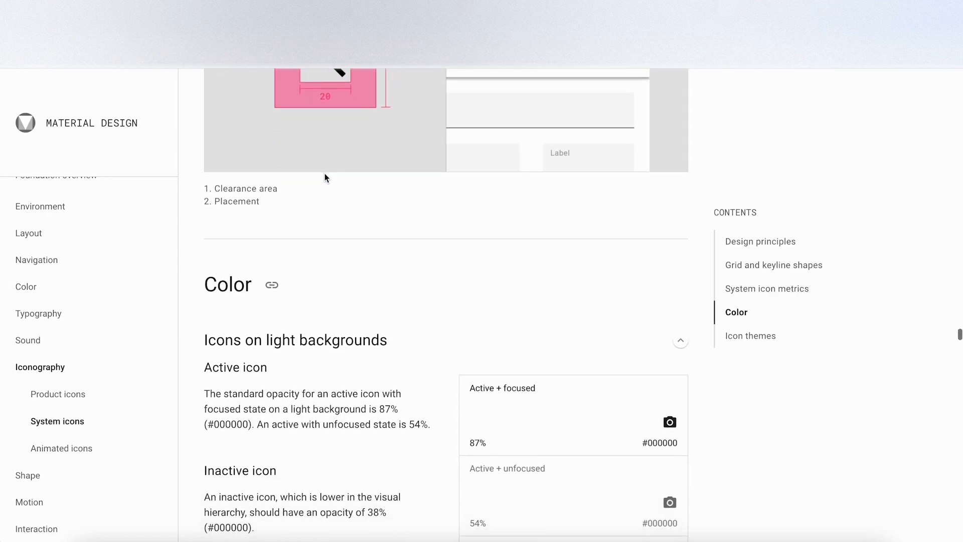
pyautogui.scroll(-2, 325, 176)
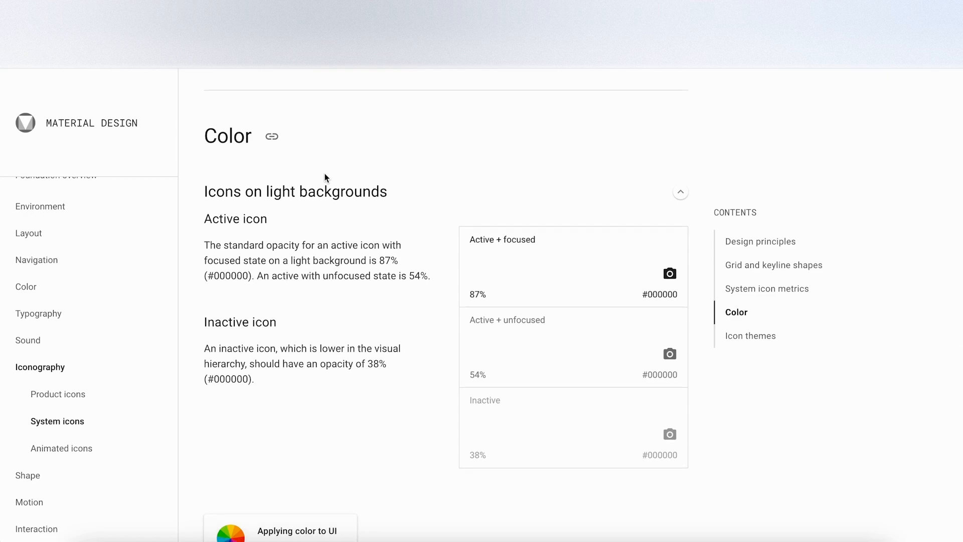
pyautogui.scroll(-1, 325, 176)
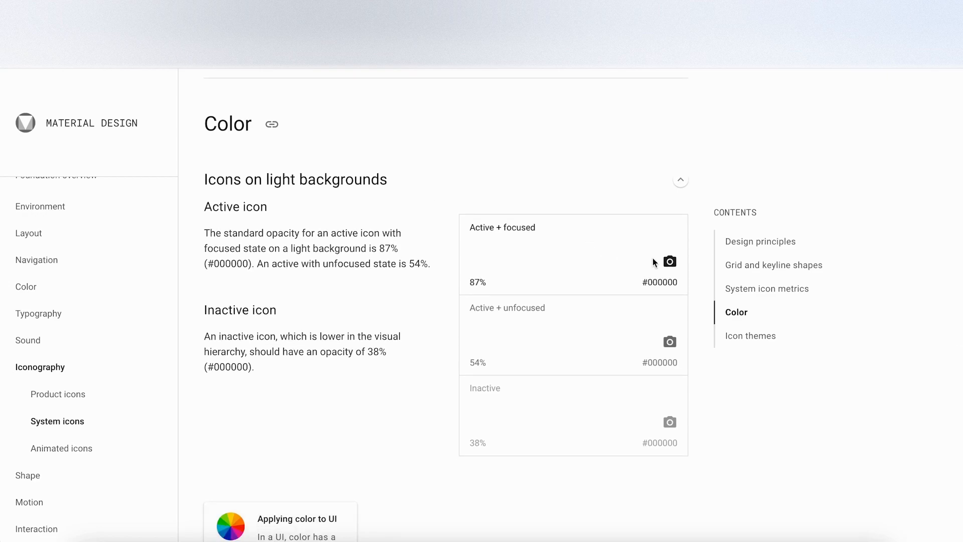
pyautogui.scroll(-10, 321, 357)
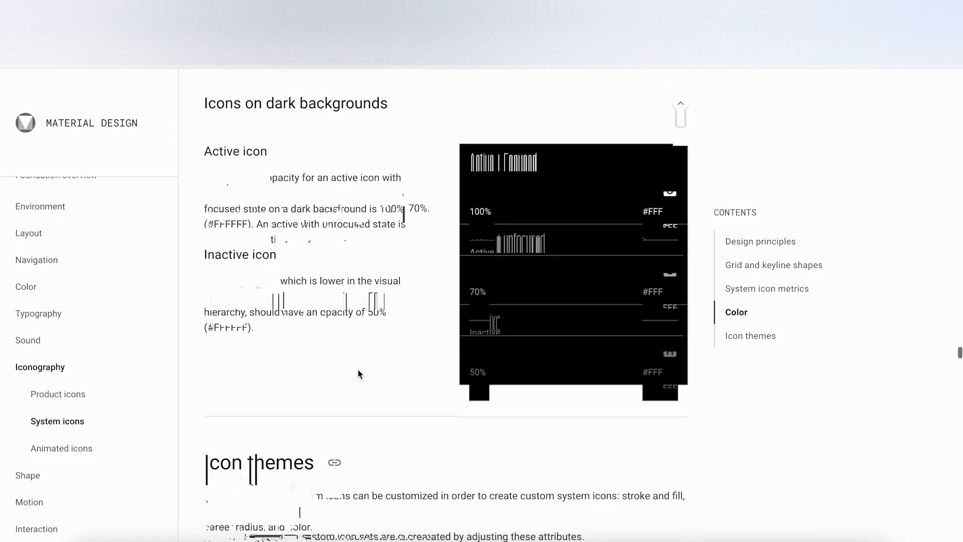
pyautogui.scroll(-20, 358, 371)
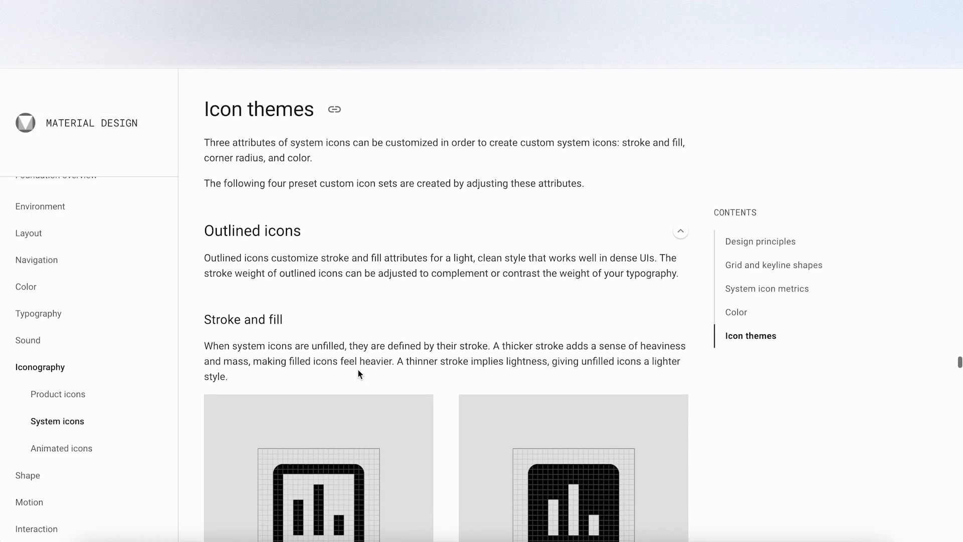
pyautogui.scroll(-10, 359, 374)
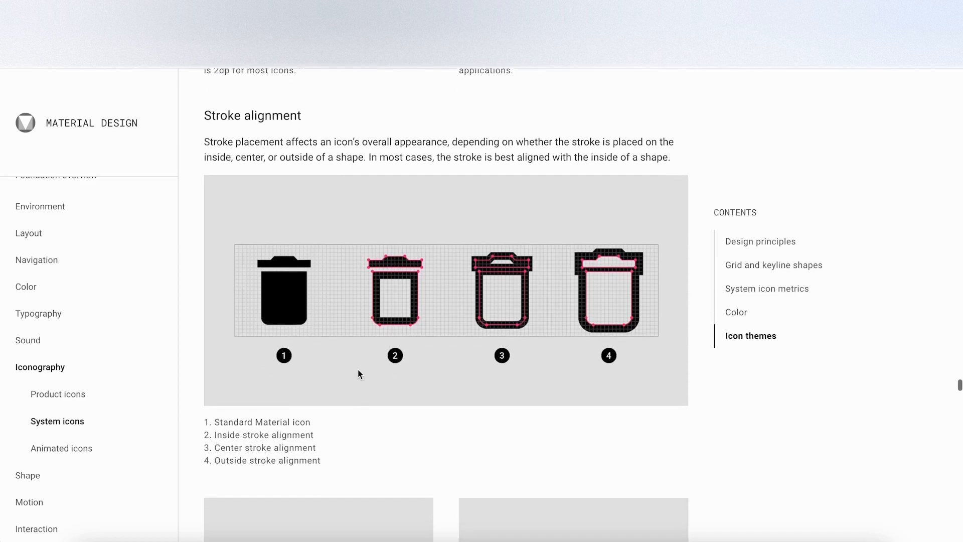
pyautogui.scroll(-12, 358, 373)
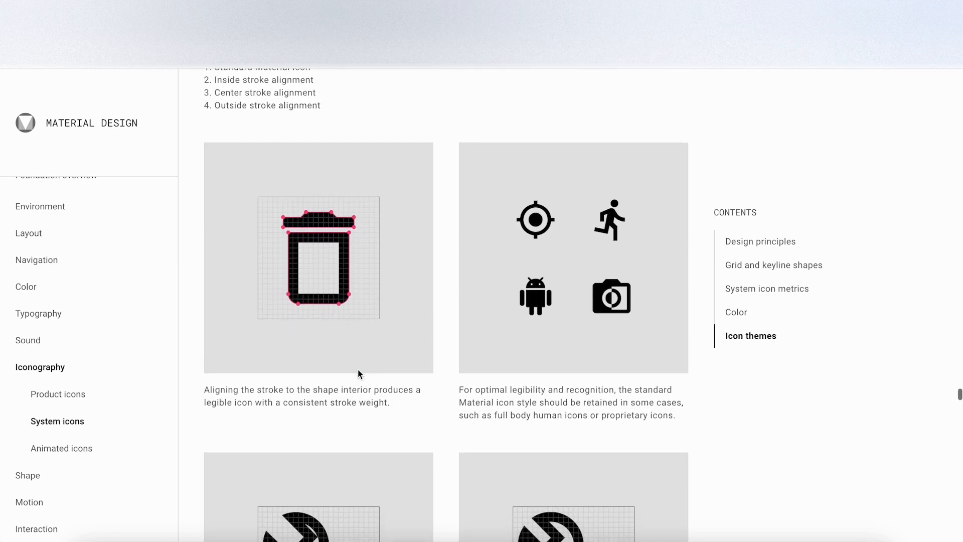
pyautogui.scroll(-3, 359, 374)
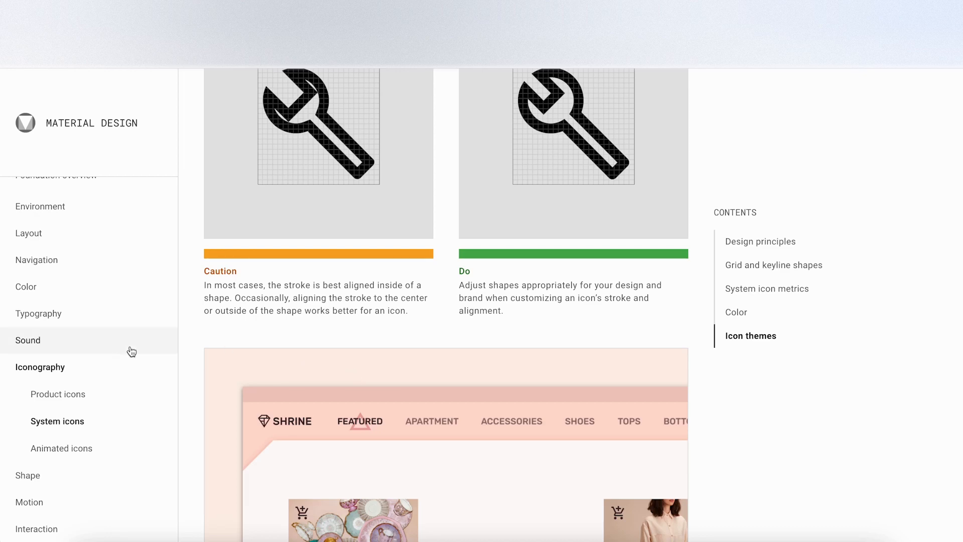
pyautogui.scroll(-15, 410, 357)
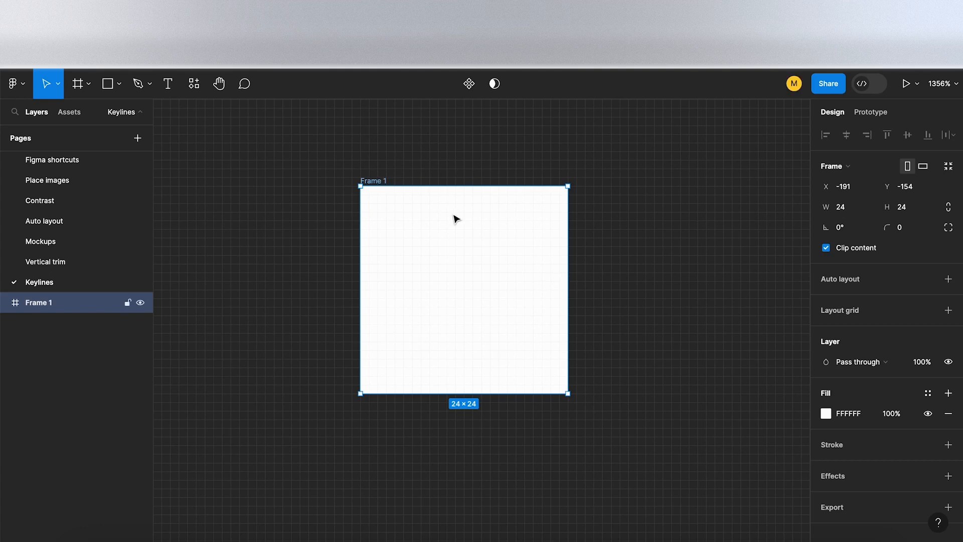
# Step: Switch to Figma, draw an 18 × 18 square in the 24 × 24 frame, and centre it at X 3, Y 3
pyautogui.scroll(2, 455, 219)
pyautogui.scroll(3, 454, 218)
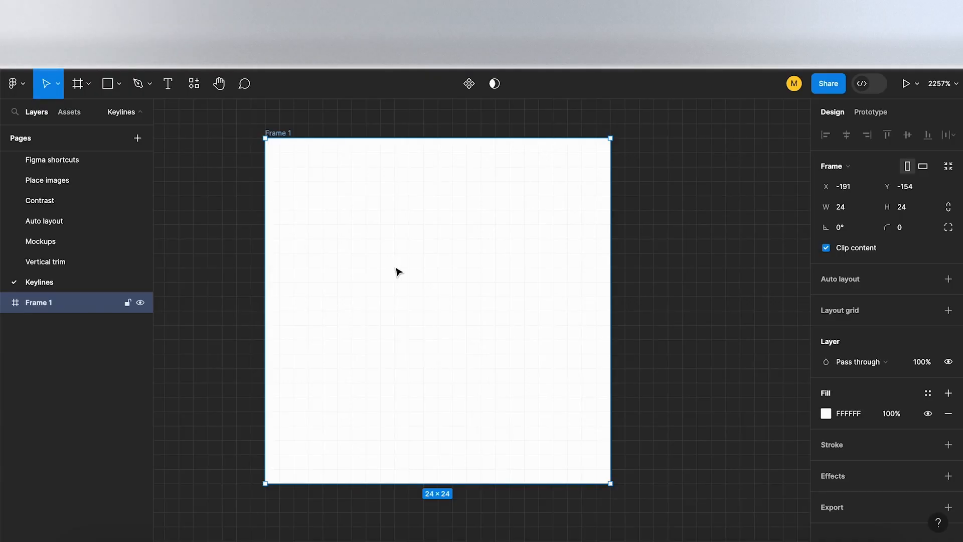
pyautogui.click(119, 84)
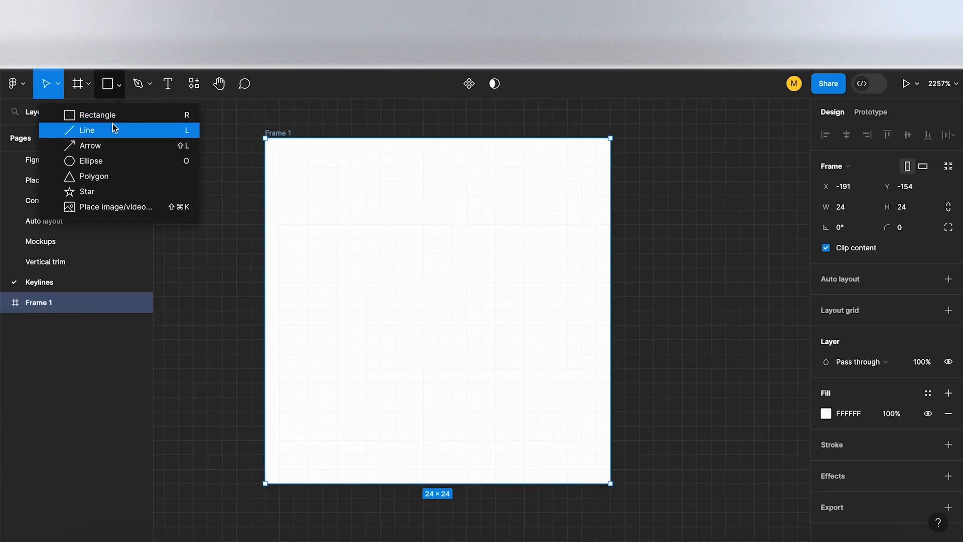
pyautogui.click(97, 115)
pyautogui.moveTo(296, 181)
pyautogui.mouseDown()
pyautogui.moveTo(586, 515)
pyautogui.moveTo(574, 426)
pyautogui.moveTo(555, 410)
pyautogui.moveTo(569, 414)
pyautogui.moveTo(544, 423)
pyautogui.mouseUp()
pyautogui.moveTo(549, 433); pyautogui.dragTo(549, 438)
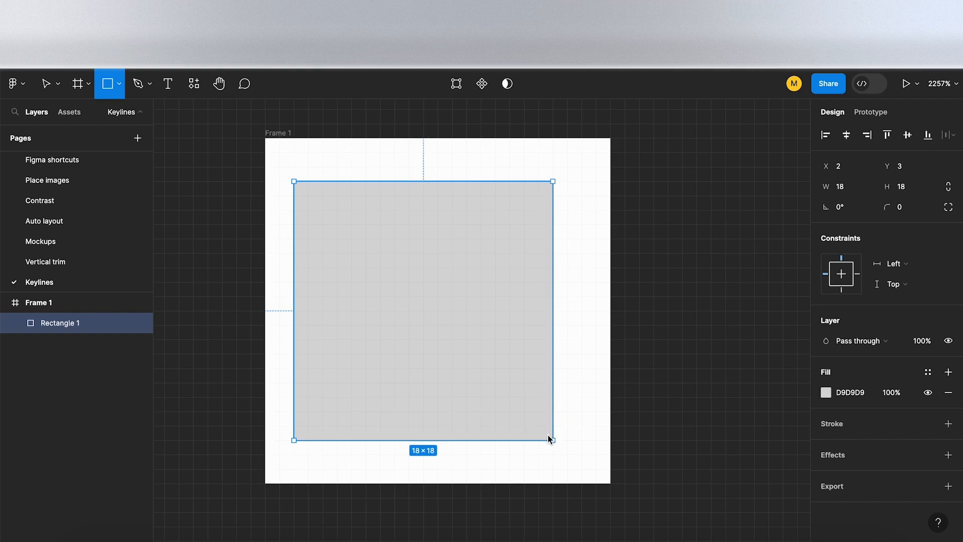
pyautogui.moveTo(406, 281); pyautogui.dragTo(413, 280)
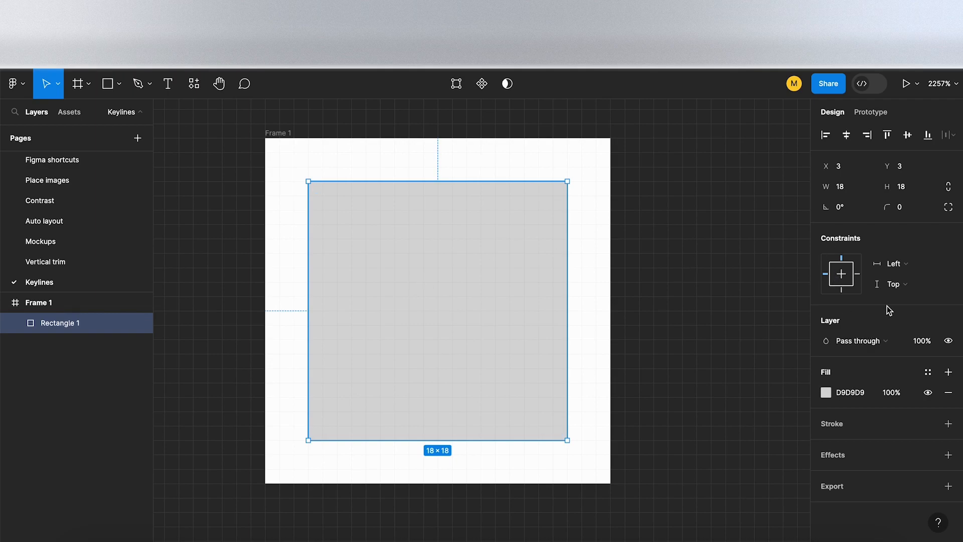
# Step: Remove the square's fill and give it a black inside stroke of 0.1
pyautogui.click(947, 393)
pyautogui.click(948, 402)
pyautogui.click(909, 445)
pyautogui.write('00')
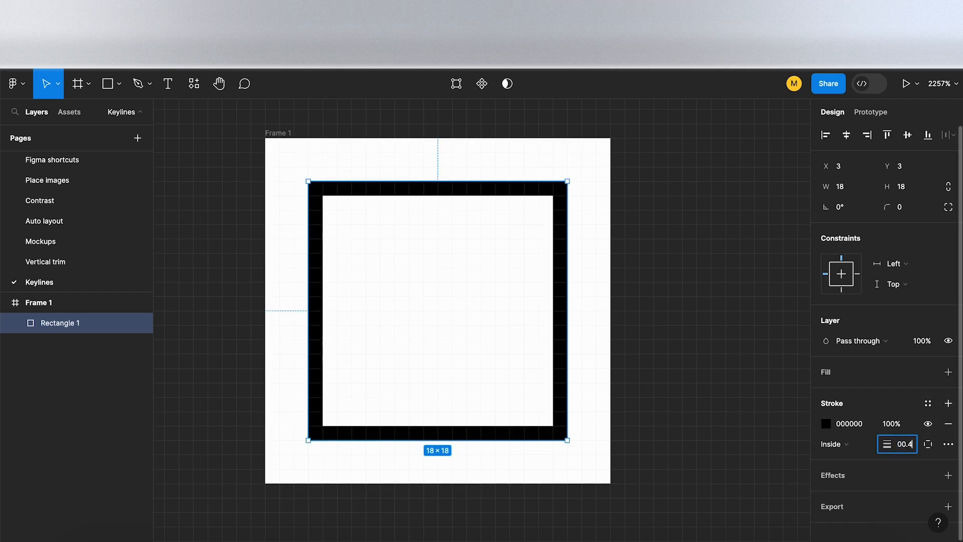
pyautogui.write('.4')
pyautogui.press('Return')
pyautogui.click(901, 449)
pyautogui.click(911, 449)
pyautogui.press('BackSpace')
pyautogui.write('1')
pyautogui.press('Return')
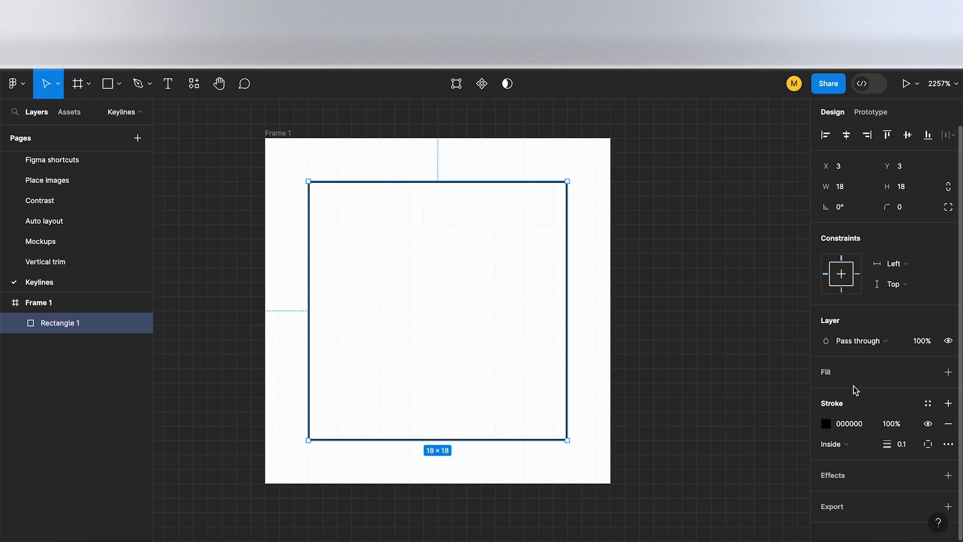
pyautogui.click(615, 301)
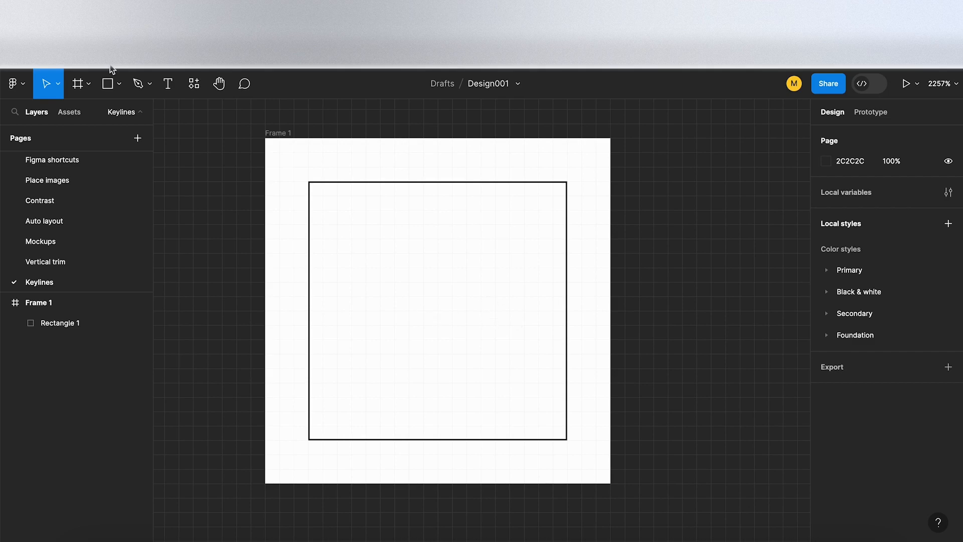
# Step: Draw a 20 × 20 circle centred in the frame and compare it with the square and circle keyline shapes in the Material Design guidelines
pyautogui.click(119, 83)
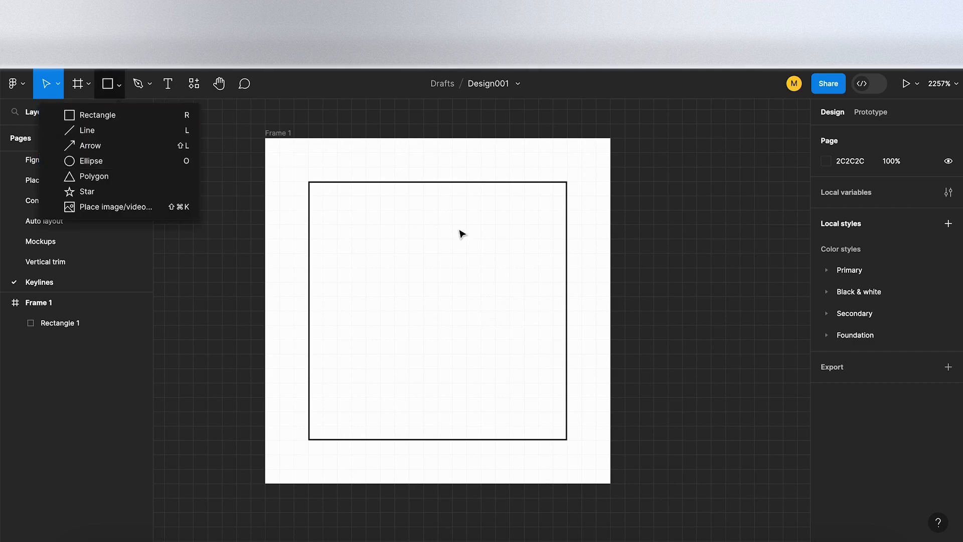
pyautogui.press('Escape')
pyautogui.press('o')
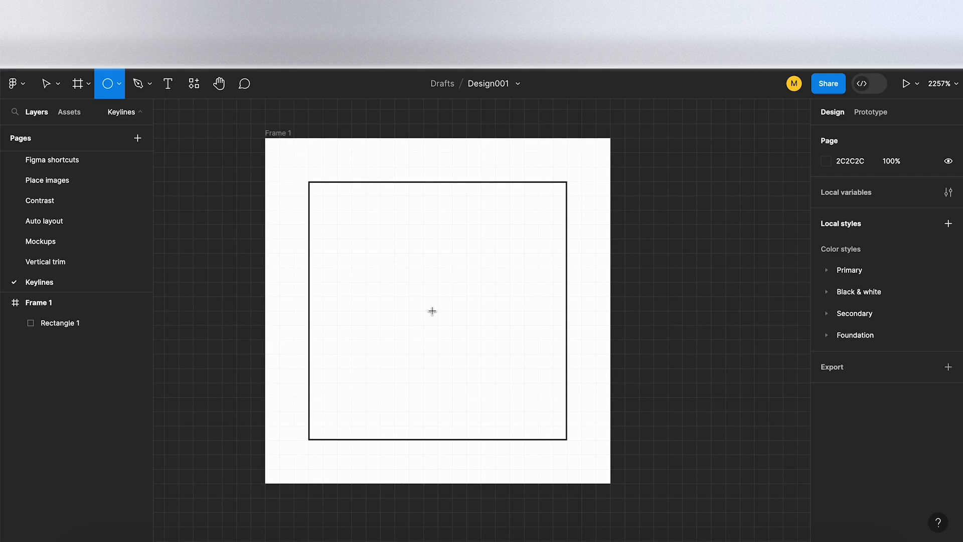
pyautogui.moveTo(434, 311); pyautogui.dragTo(296, 196)
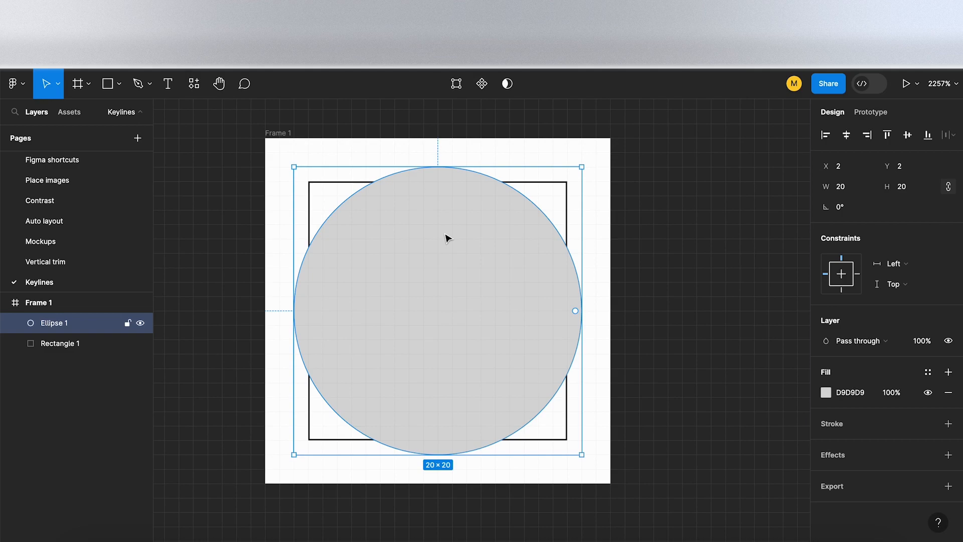
pyautogui.press('alt')
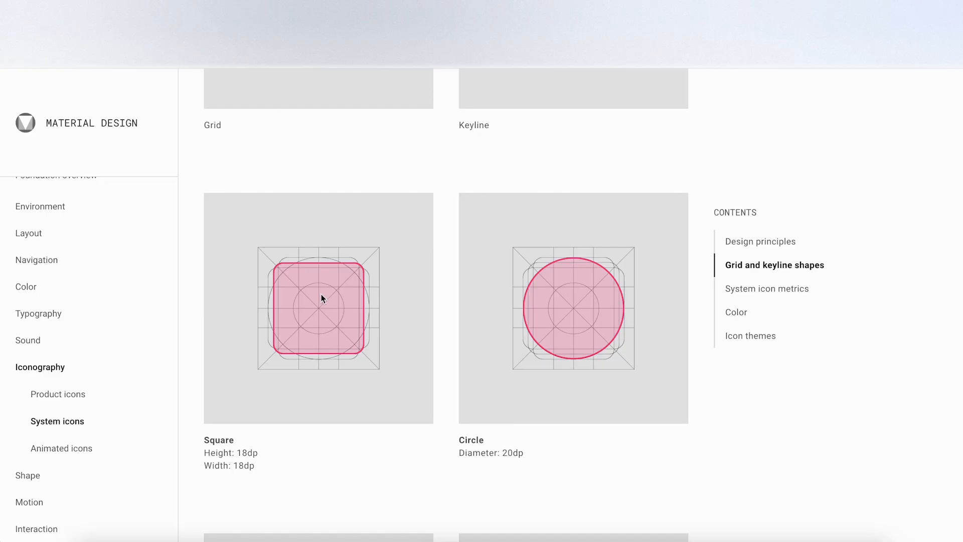
pyautogui.scroll(-7, 321, 297)
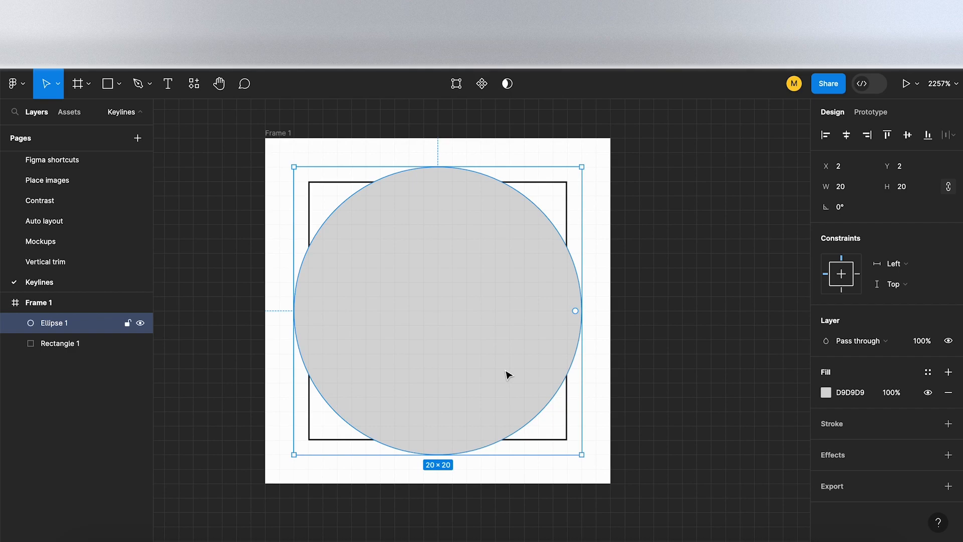
# Step: In Figma, replace the circle's fill with a black inside stroke of 0.1
pyautogui.click(948, 392)
pyautogui.click(947, 404)
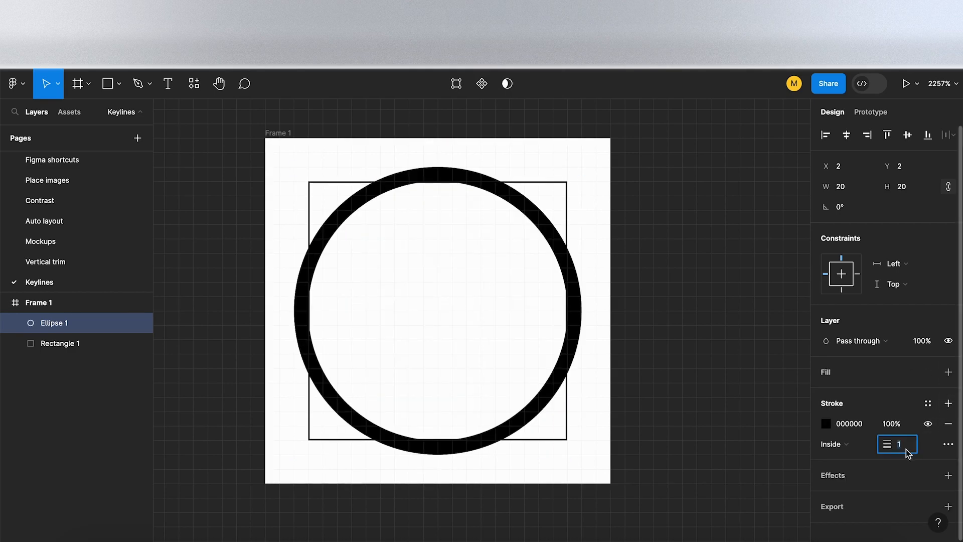
pyautogui.click(916, 448)
pyautogui.write('0.1')
pyautogui.press('Return')
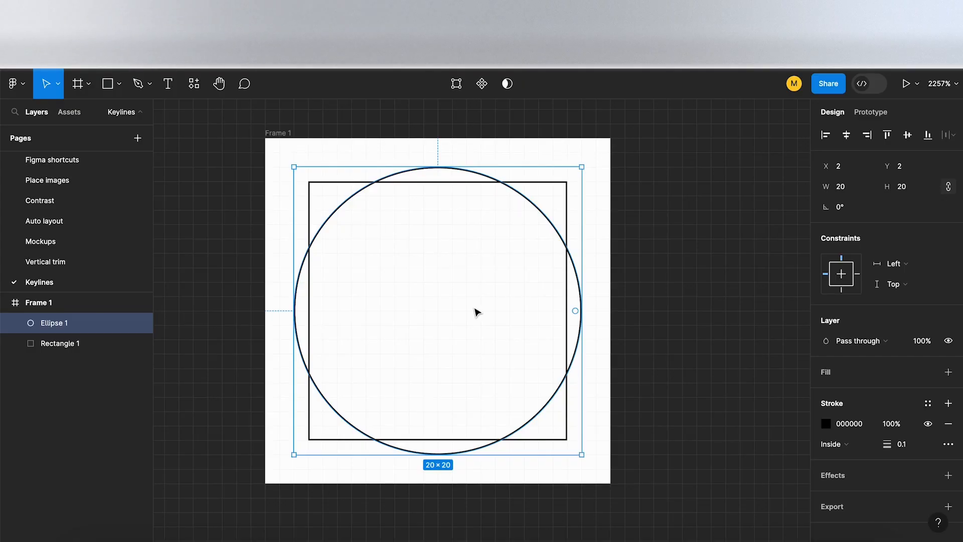
pyautogui.click(479, 313)
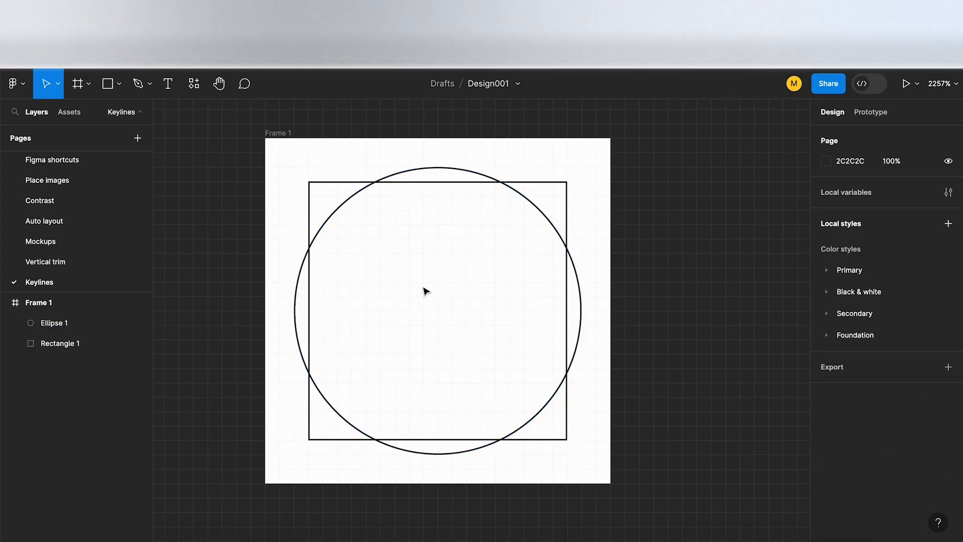
# Step: Draw a rectangle inside the circle and set its width to 20 and height to 16
pyautogui.press('r')
pyautogui.moveTo(365, 210); pyautogui.dragTo(509, 397)
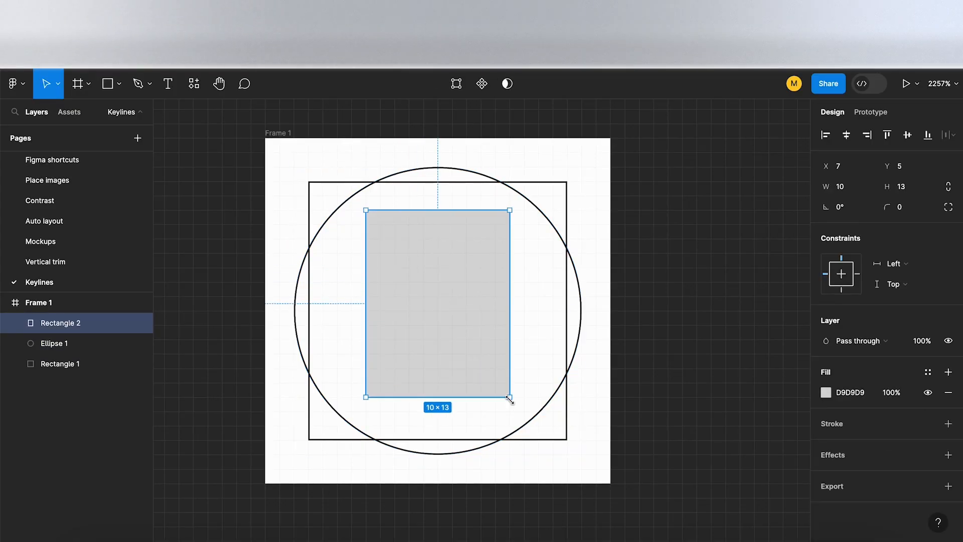
pyautogui.click(852, 188)
pyautogui.write('20')
pyautogui.press('Tab')
pyautogui.write('1')
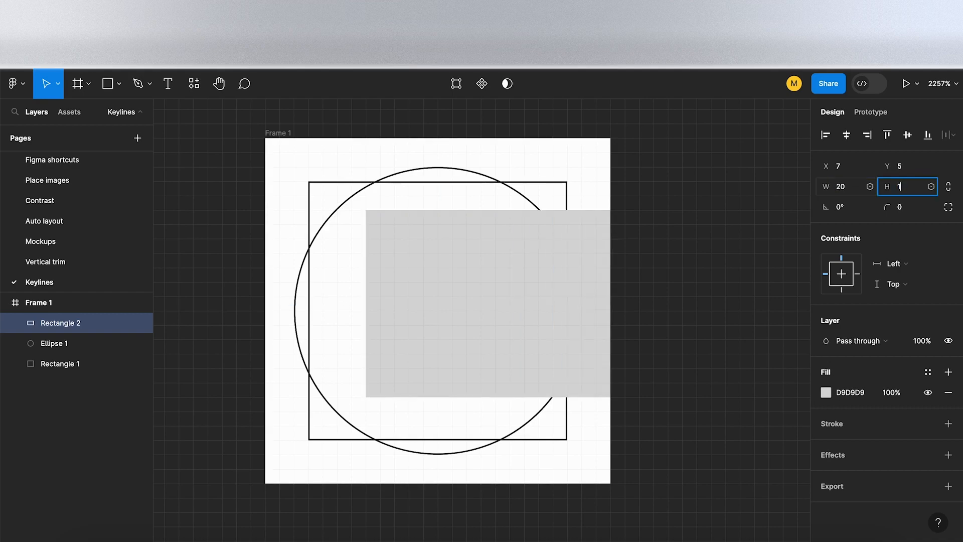
pyautogui.write('6')
pyautogui.press('Return')
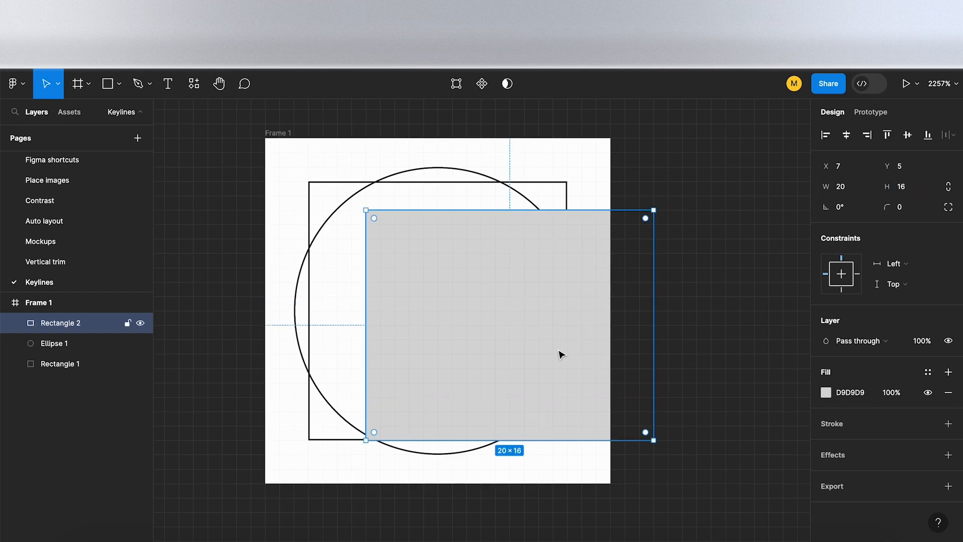
# Step: Resize the new rectangle to 16 wide by 20 high and centre it horizontally and vertically in the frame
pyautogui.click(851, 189)
pyautogui.write('16')
pyautogui.press('Tab')
pyautogui.write('20')
pyautogui.press('Return')
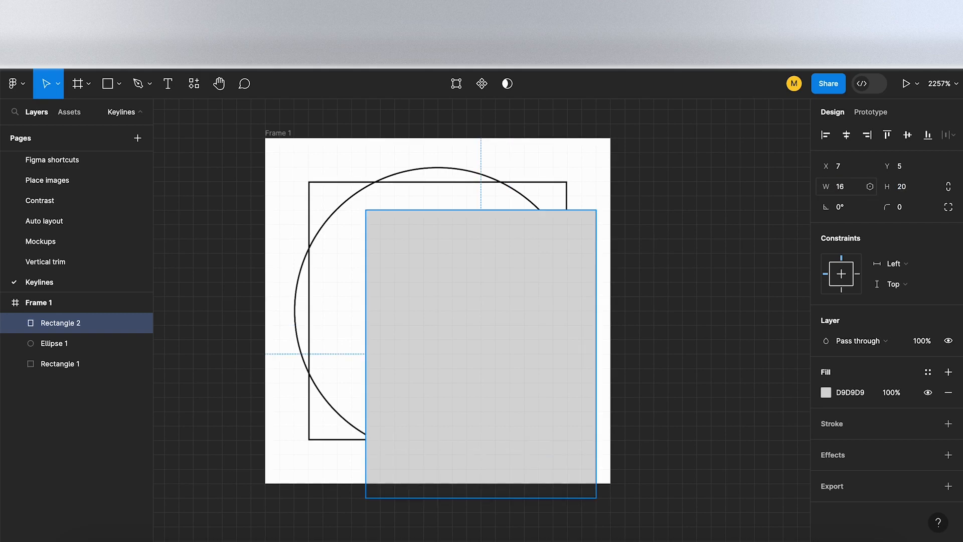
pyautogui.hotkey('alt', 'h')
pyautogui.hotkey('alt', 'v')
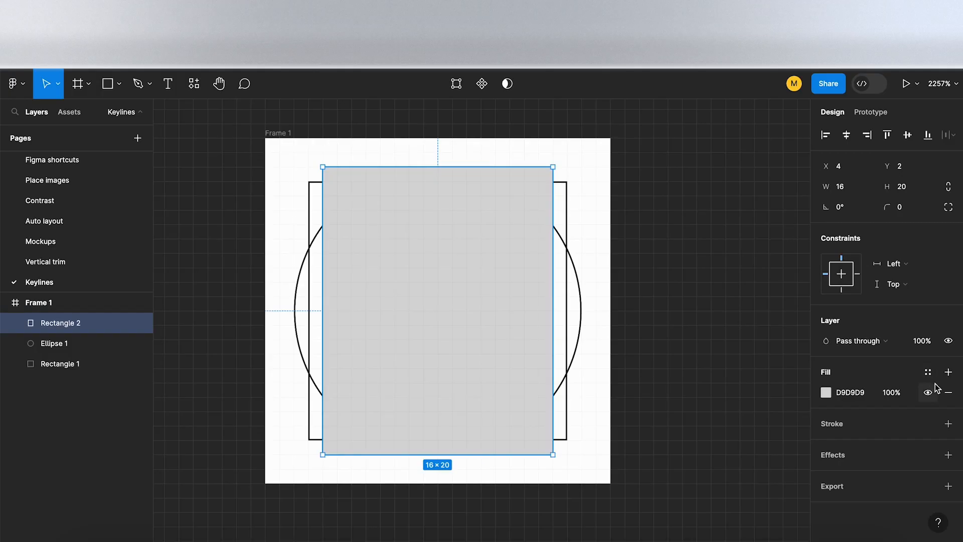
# Step: Remove the vertical rectangle's fill and add a black inside stroke of 0.1
pyautogui.click(948, 393)
pyautogui.click(948, 403)
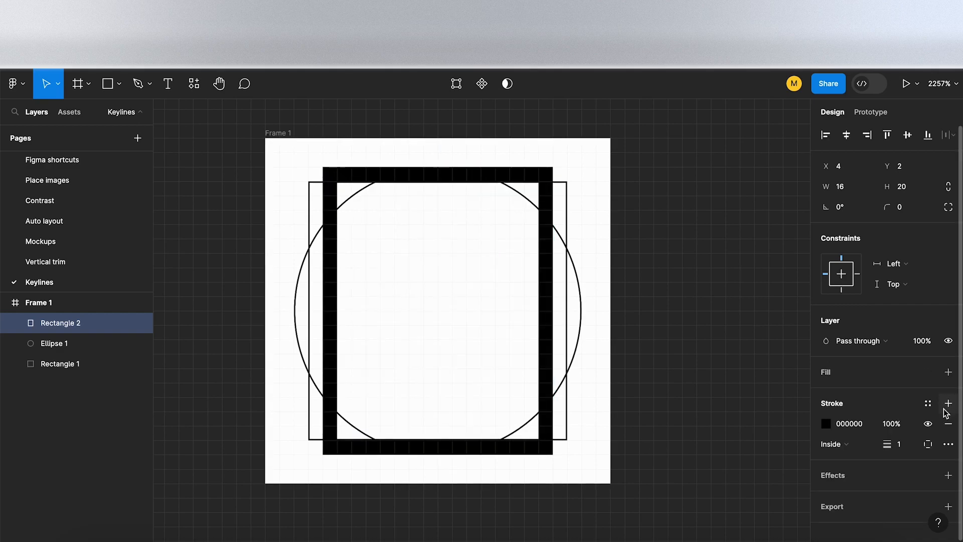
pyautogui.click(909, 445)
pyautogui.write('0.')
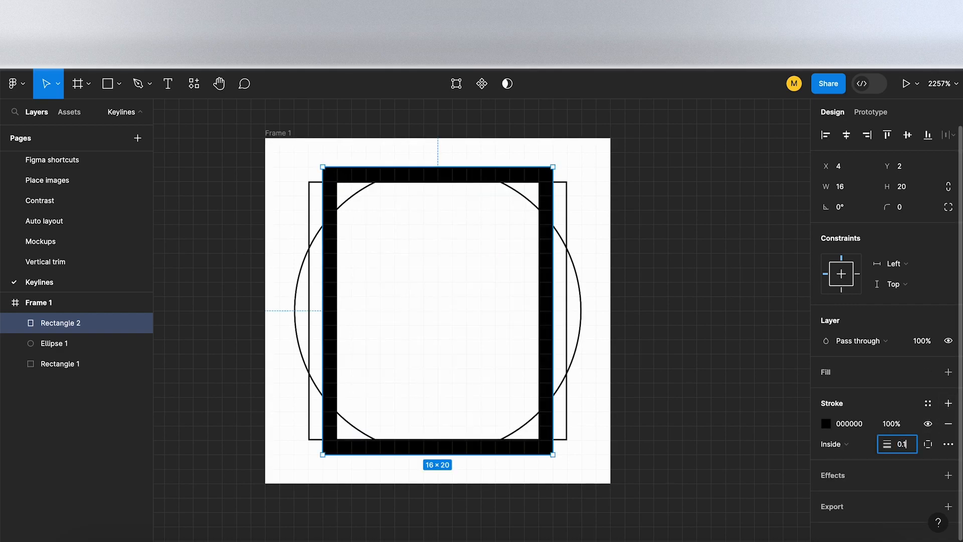
pyautogui.press('Return')
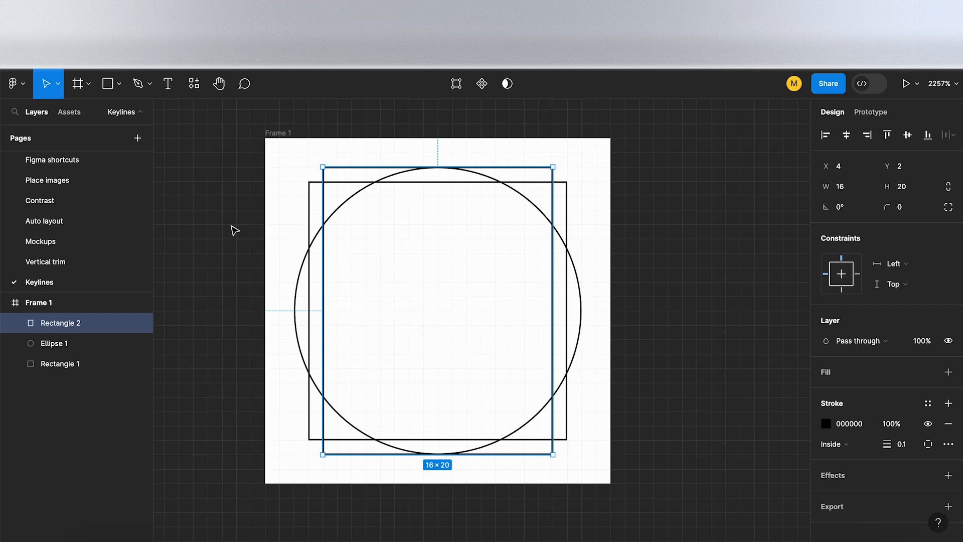
# Step: Duplicate the vertical rectangle, resize the copy to 20 wide by 16 high, and move it toward the frame's centre
pyautogui.hotkey('ctrl', 'd')
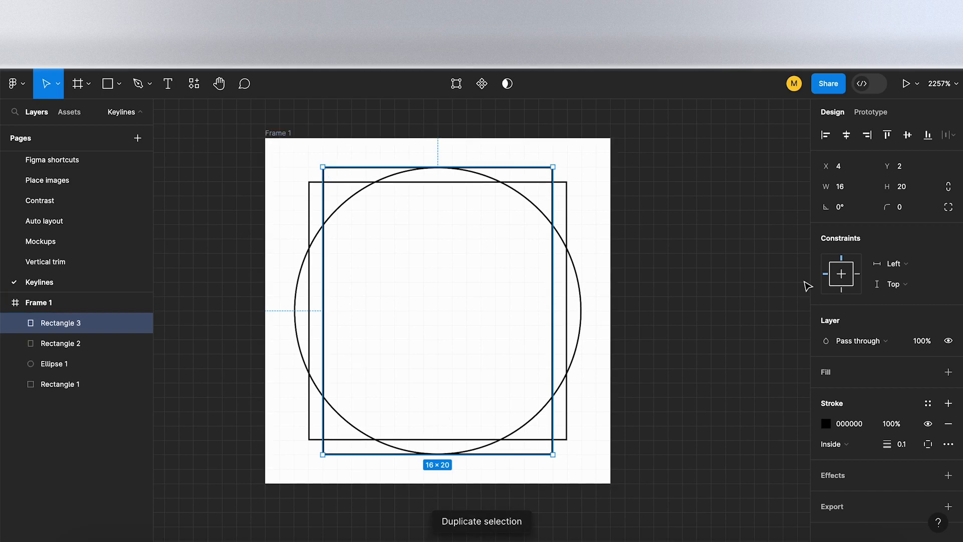
pyautogui.write('20')
pyautogui.press('Tab')
pyautogui.write('16')
pyautogui.press('Return')
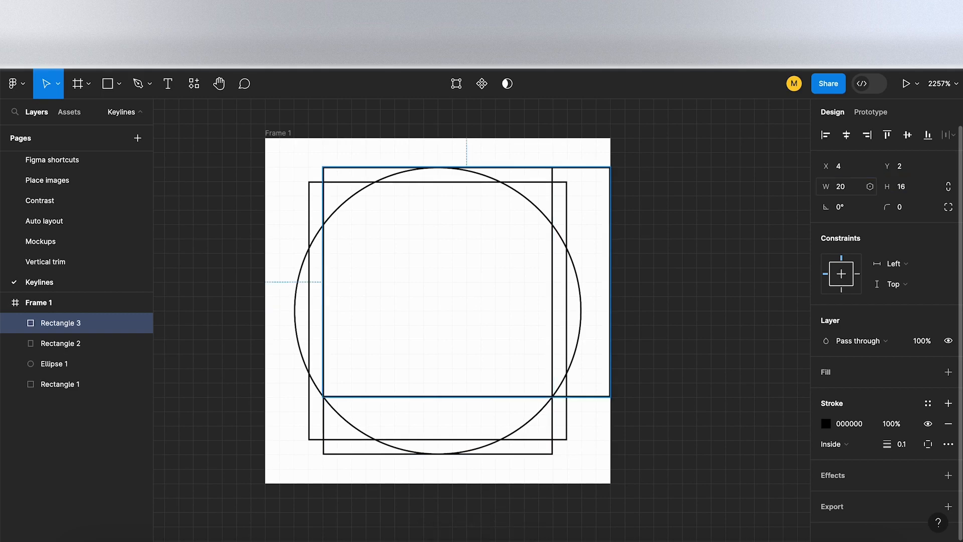
pyautogui.moveTo(594, 215); pyautogui.dragTo(562, 237)
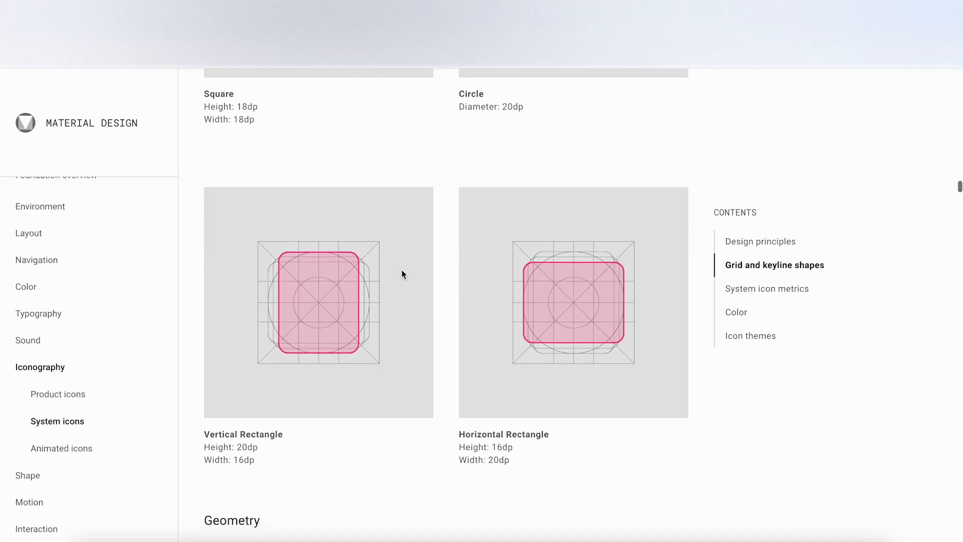
# Step: Check the guideline's rectangle specifications and set the inside stroke width of all four keyline shapes to 0.02
pyautogui.scroll(-3, 402, 272)
pyautogui.scroll(1, 401, 271)
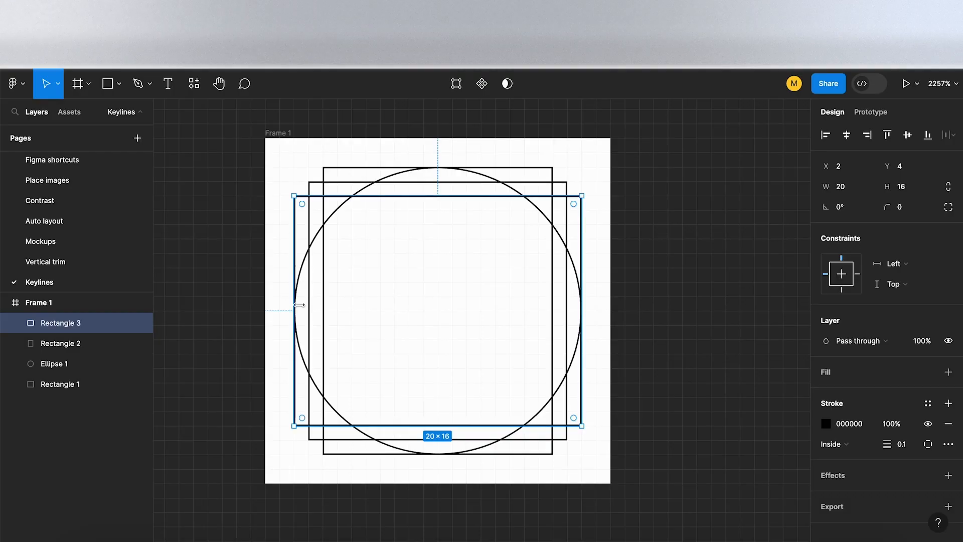
pyautogui.click(230, 301)
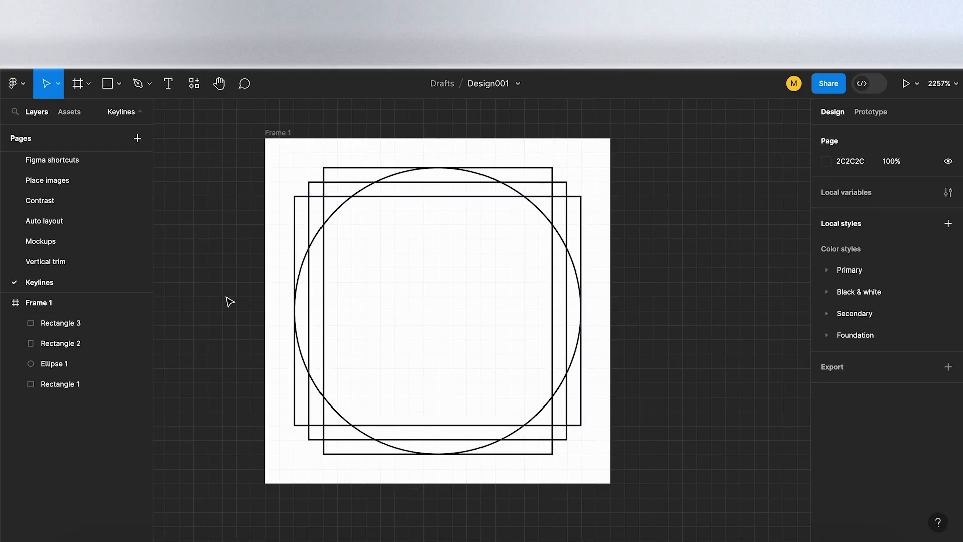
pyautogui.moveTo(667, 494); pyautogui.dragTo(287, 221)
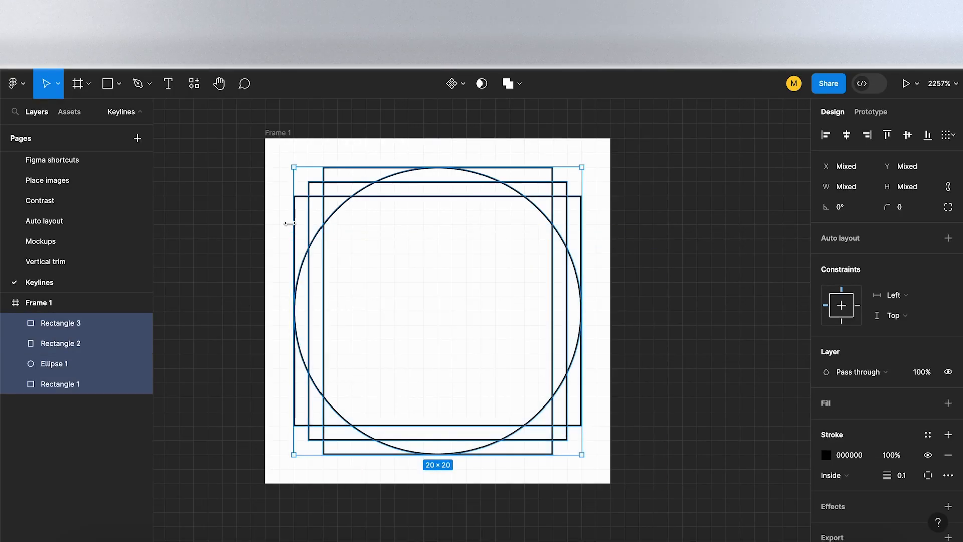
pyautogui.click(904, 476)
pyautogui.write('0.02')
pyautogui.press('Return')
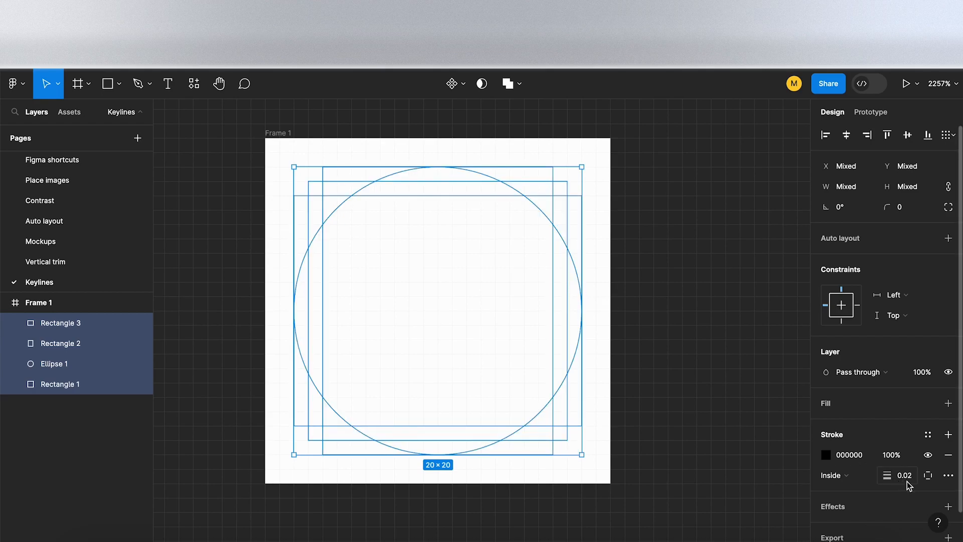
# Step: Change the stroke colour of all four keyline shapes to the bright purple CC00FF and clear the selection
pyautogui.click(826, 456)
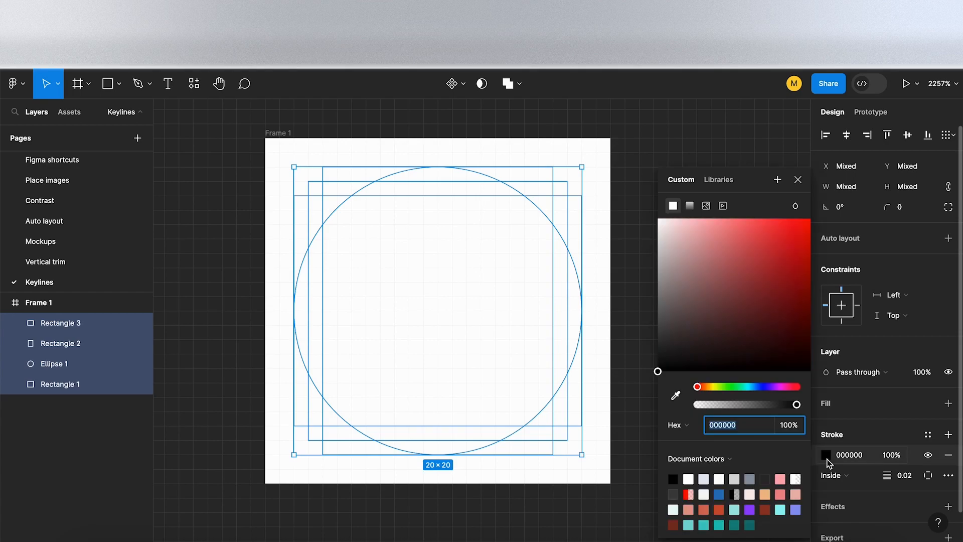
pyautogui.moveTo(736, 384); pyautogui.dragTo(778, 389)
pyautogui.click(810, 219)
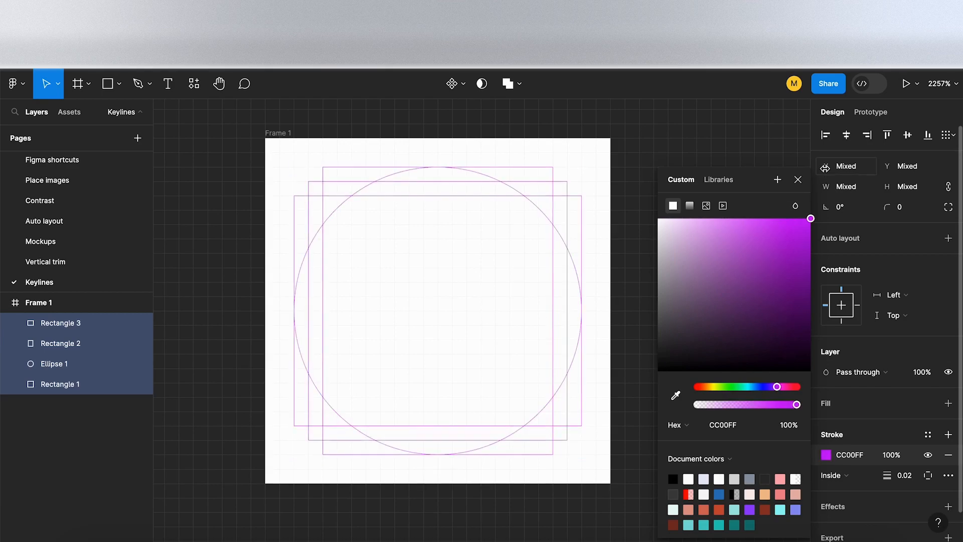
pyautogui.click(707, 168)
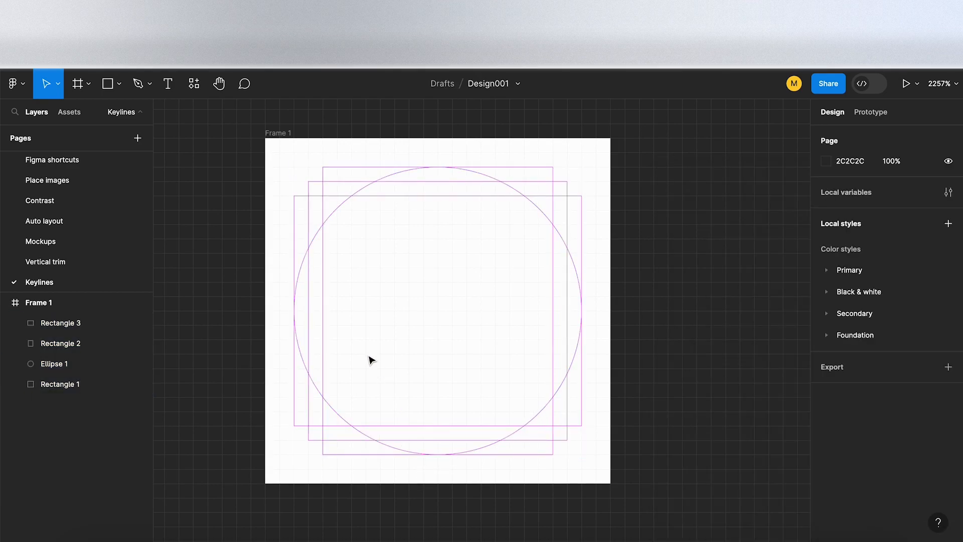
pyautogui.click(308, 359)
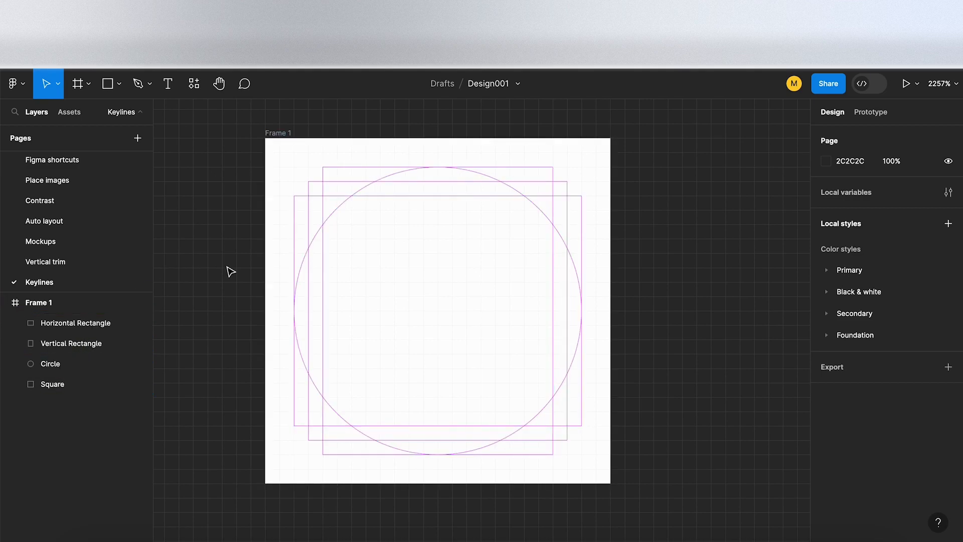
# Step: Wrap the Horizontal Rectangle, Vertical Rectangle, Circle and Square layers together in a new frame
pyautogui.click(75, 323)
pyautogui.keyDown('shift'); pyautogui.click(85, 387); pyautogui.keyUp('shift')
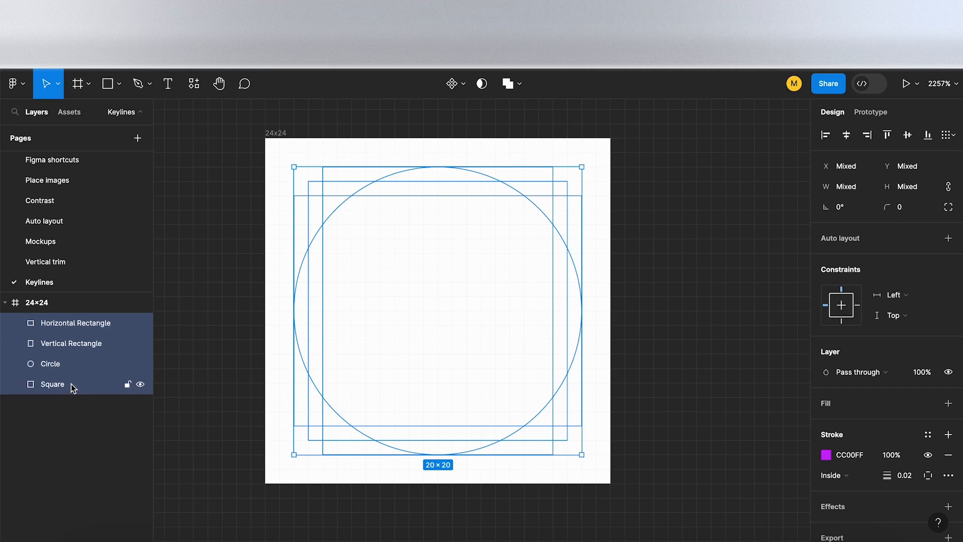
pyautogui.rightClick(72, 388)
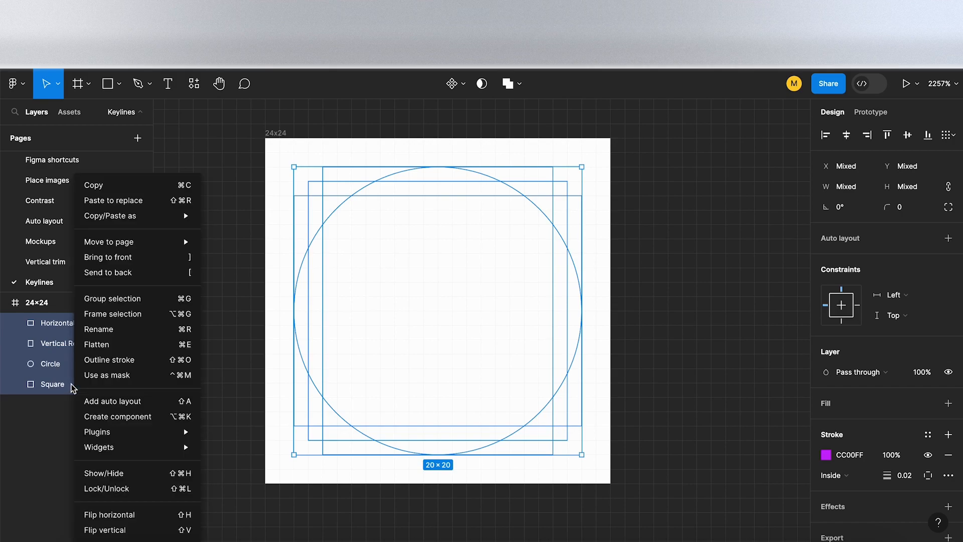
pyautogui.click(129, 315)
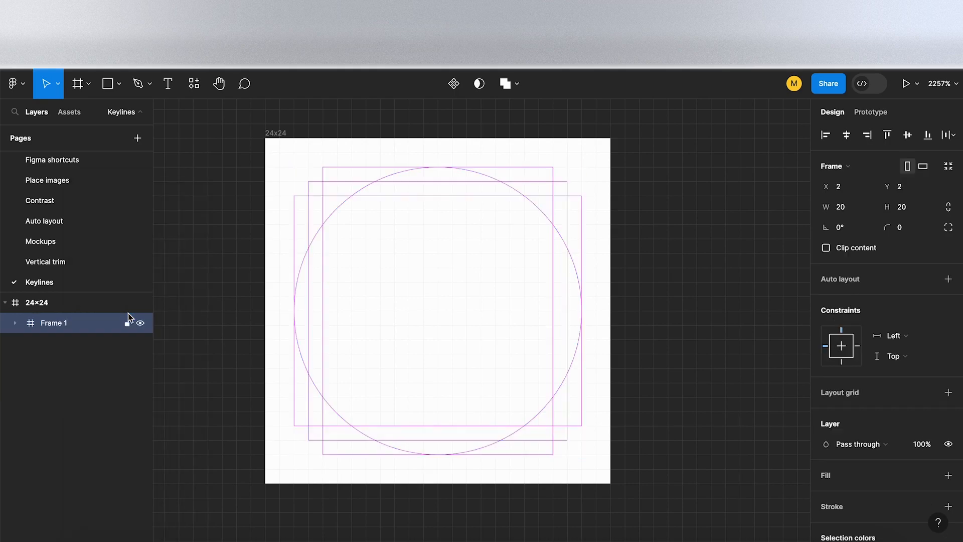
# Step: Rename the frame around the four shapes as Keylines and turn it into a component
pyautogui.doubleClick(62, 323)
pyautogui.write('Keylines')
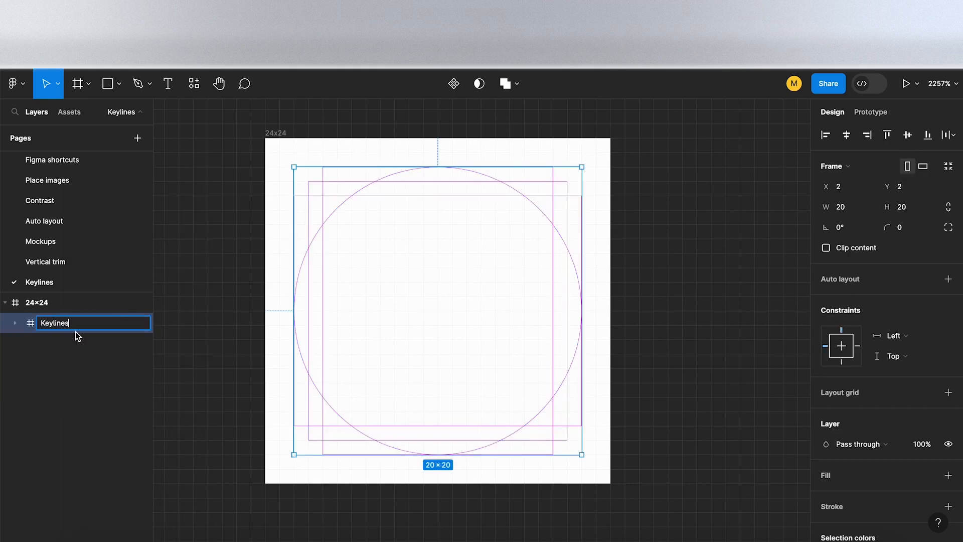
pyautogui.click(80, 334)
pyautogui.click(72, 325)
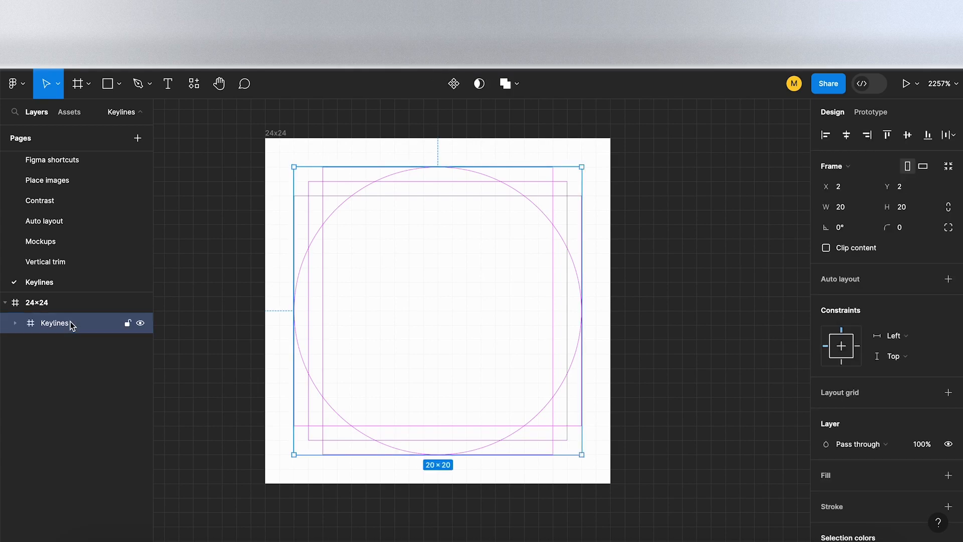
pyautogui.hotkey('ctrl', 'alt', 'k')
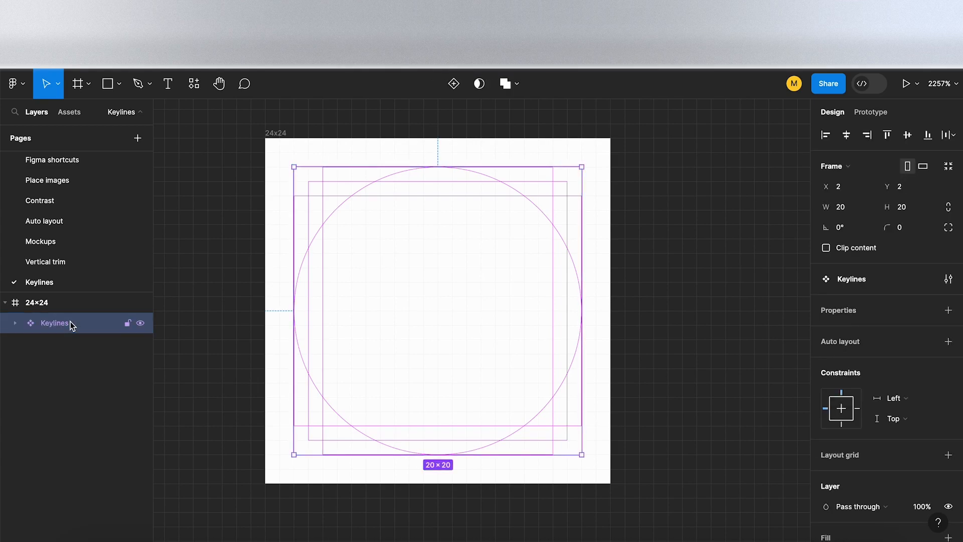
pyautogui.click(253, 306)
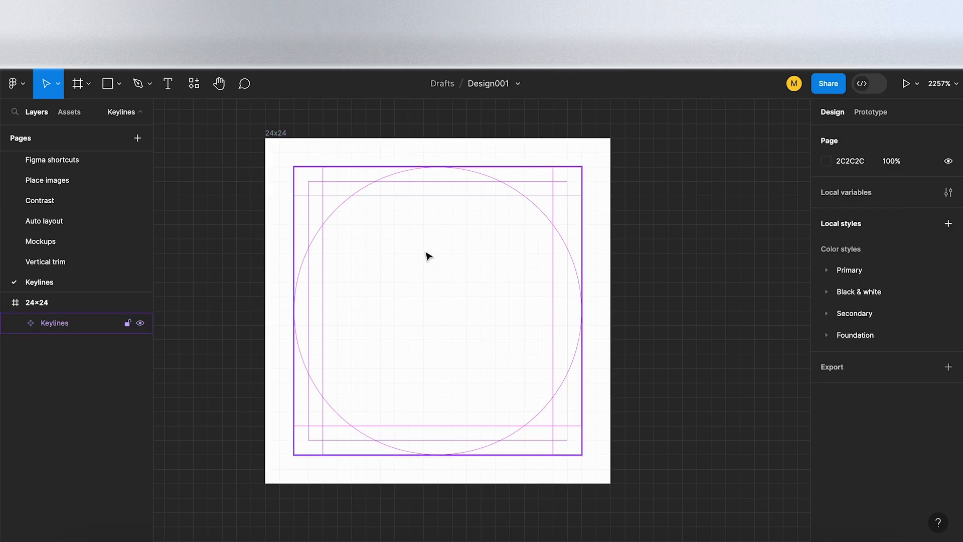
# Step: Move the cancel icon image from below the 24x24 frame to just right of the Close frame
pyautogui.scroll(-3, 357, 249)
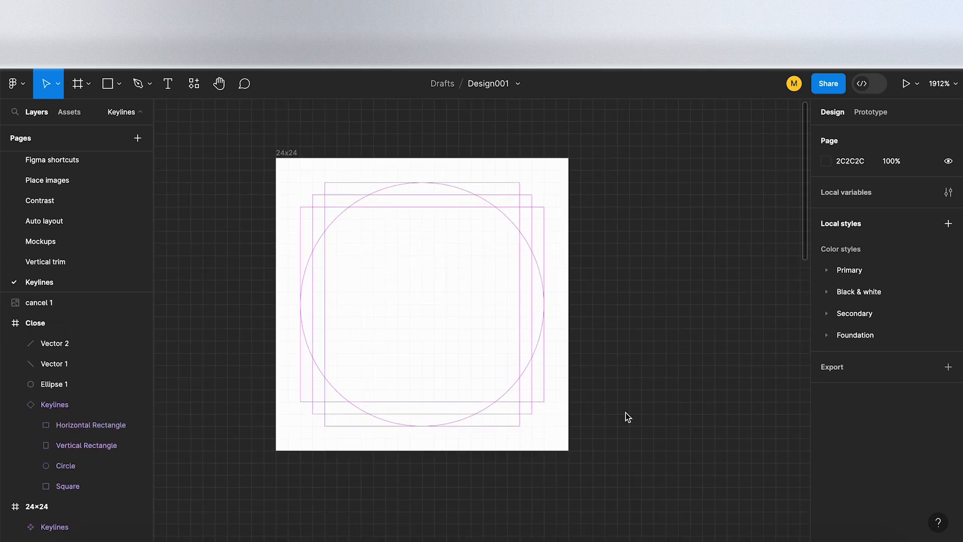
pyautogui.scroll(-10, 625, 412)
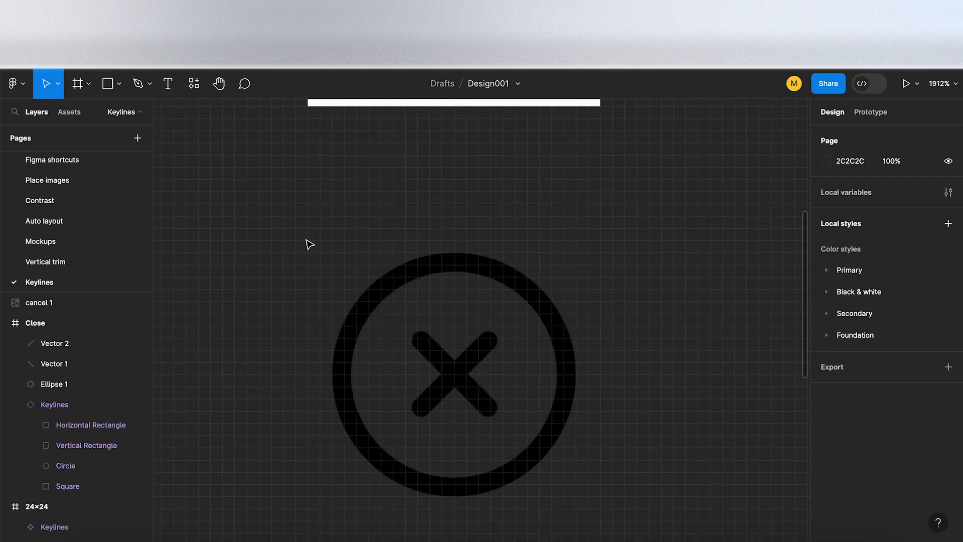
pyautogui.click(357, 310)
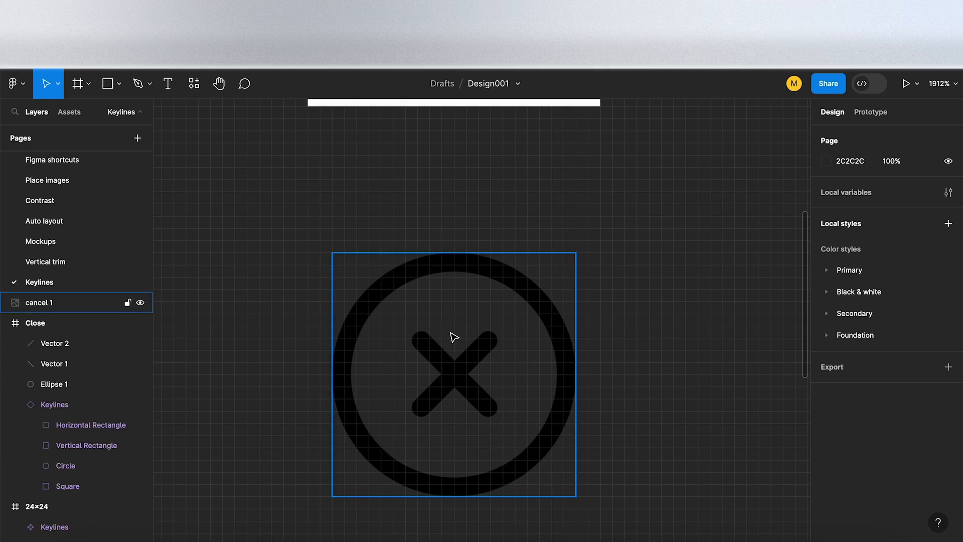
pyautogui.scroll(-6, 450, 335)
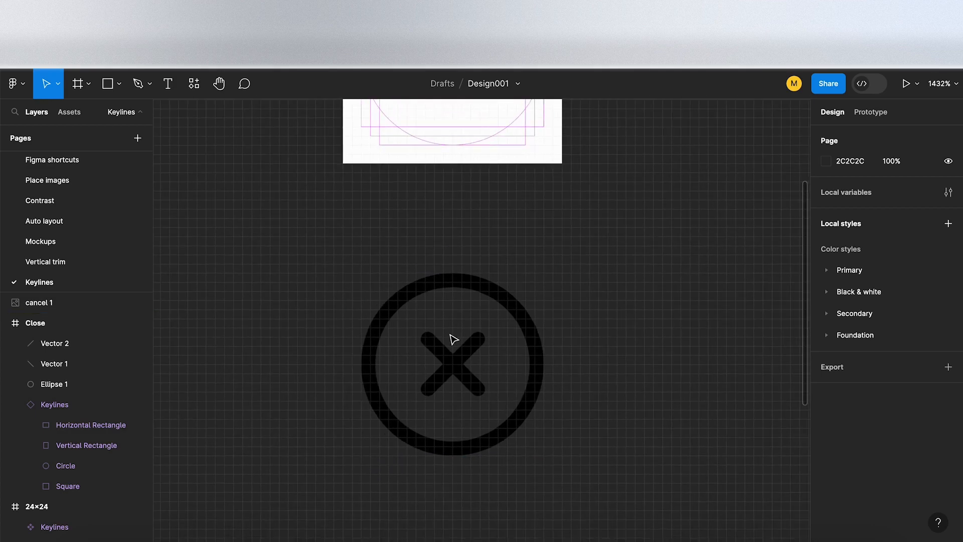
pyautogui.scroll(-2, 450, 335)
pyautogui.moveTo(453, 270); pyautogui.dragTo(583, 468)
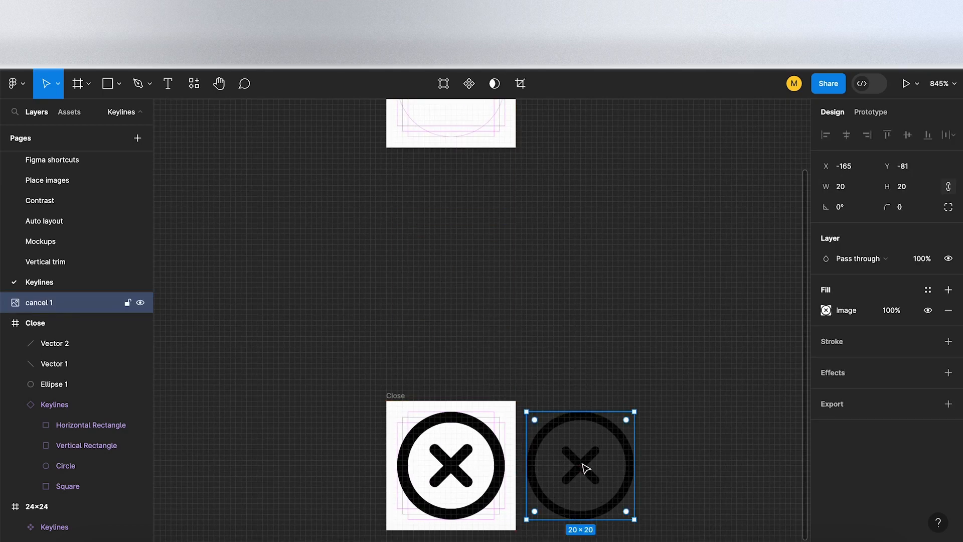
# Step: Set the layer opacity of Ellipse 1, Vector 1 and Vector 2 in the Close frame to 10%
pyautogui.scroll(3, 490, 490)
pyautogui.scroll(-3, 487, 476)
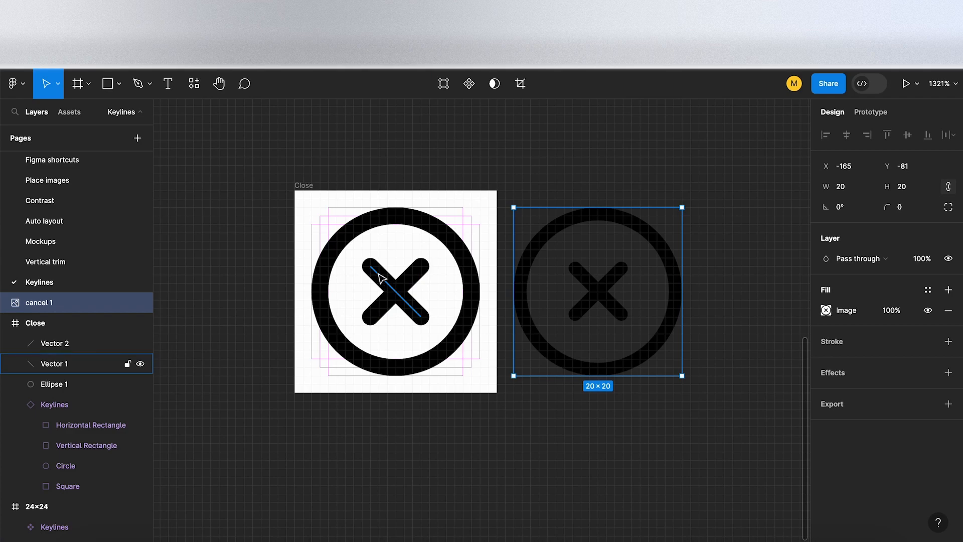
pyautogui.scroll(3, 383, 279)
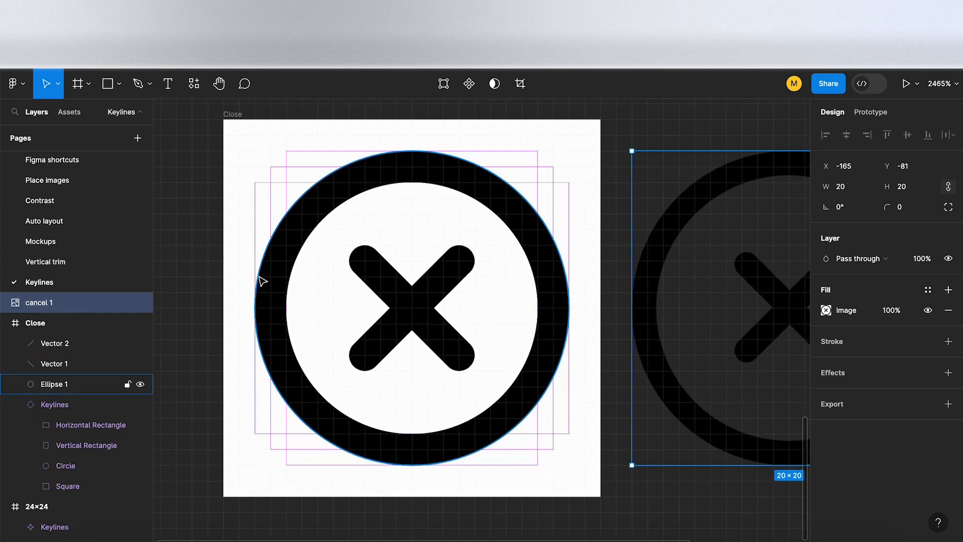
pyautogui.click(285, 266)
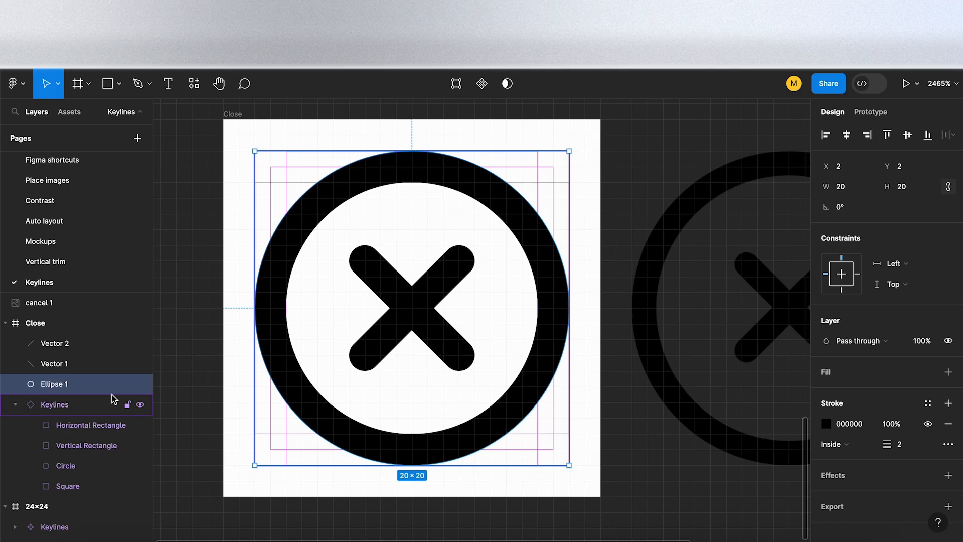
pyautogui.keyDown('shift'); pyautogui.click(71, 345); pyautogui.keyUp('shift')
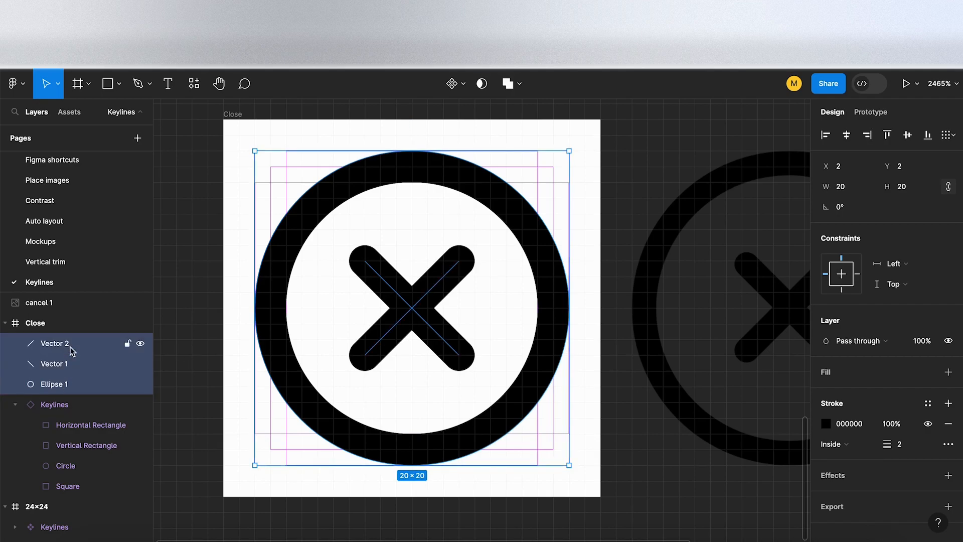
pyautogui.write('10')
pyautogui.press('Return')
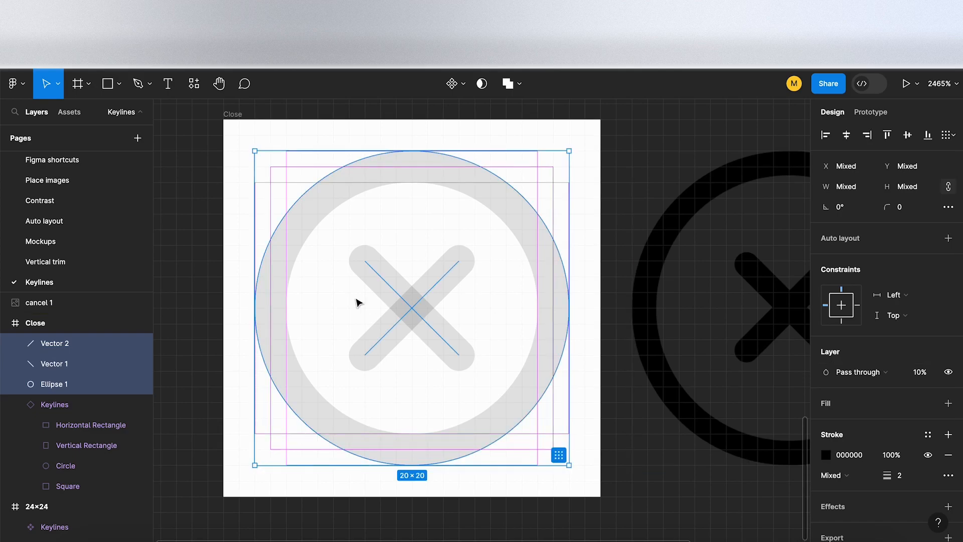
# Step: Highlight the Circle keyline inside the Close frame and compare it with the icon's outer ring
pyautogui.scroll(2, 357, 302)
pyautogui.click(74, 466)
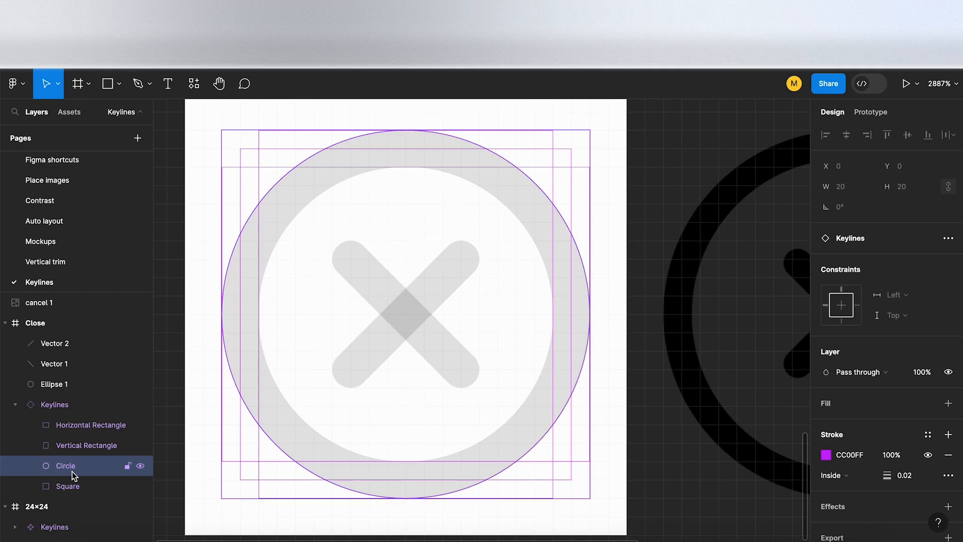
pyautogui.hscroll(-2, 181, 444)
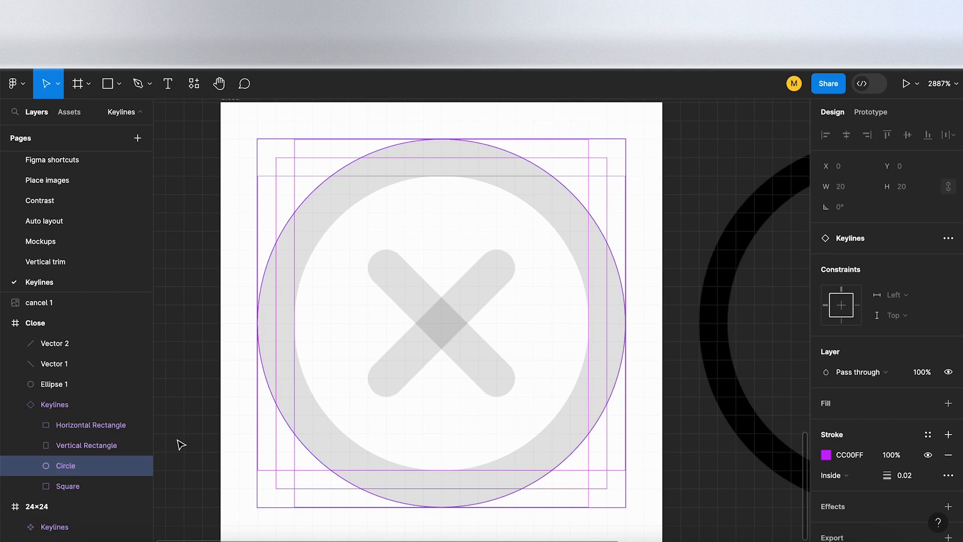
pyautogui.scroll(-1, 181, 445)
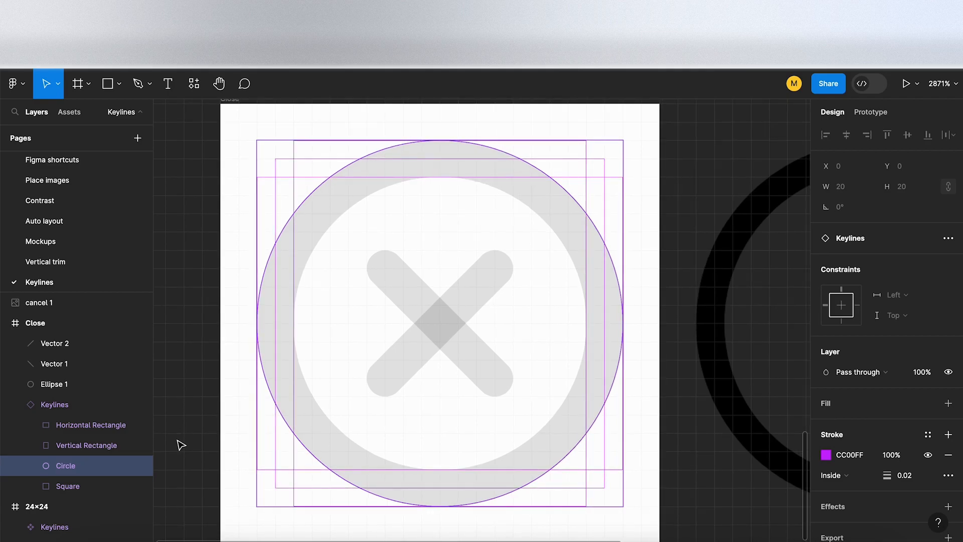
# Step: Select Ellipse 1, Vector 1 and Vector 2 of the close icon together
pyautogui.click(67, 387)
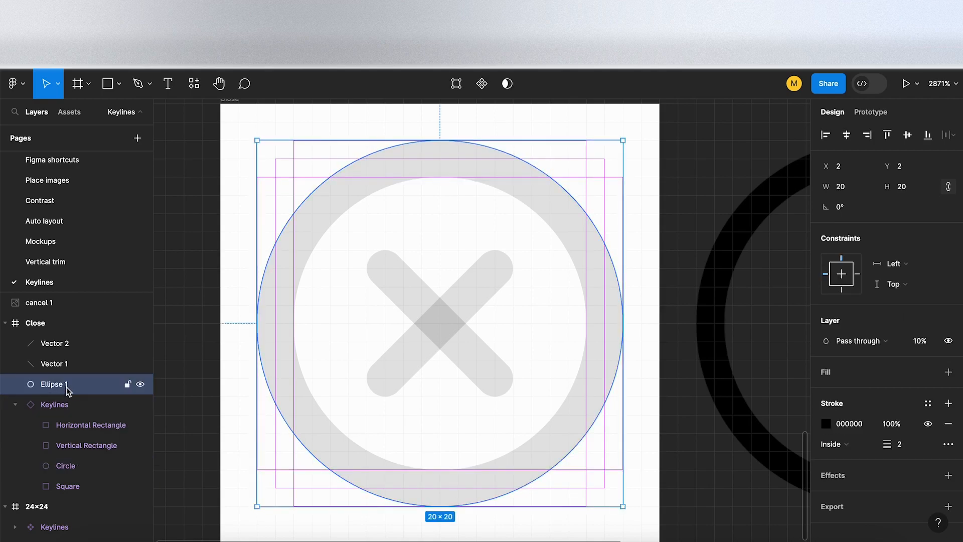
pyautogui.keyDown('shift'); pyautogui.click(79, 346); pyautogui.keyUp('shift')
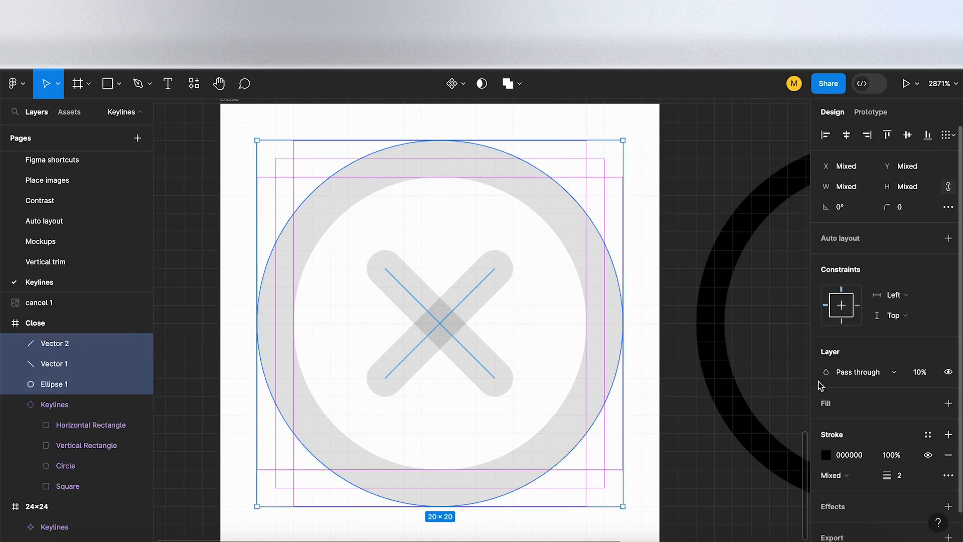